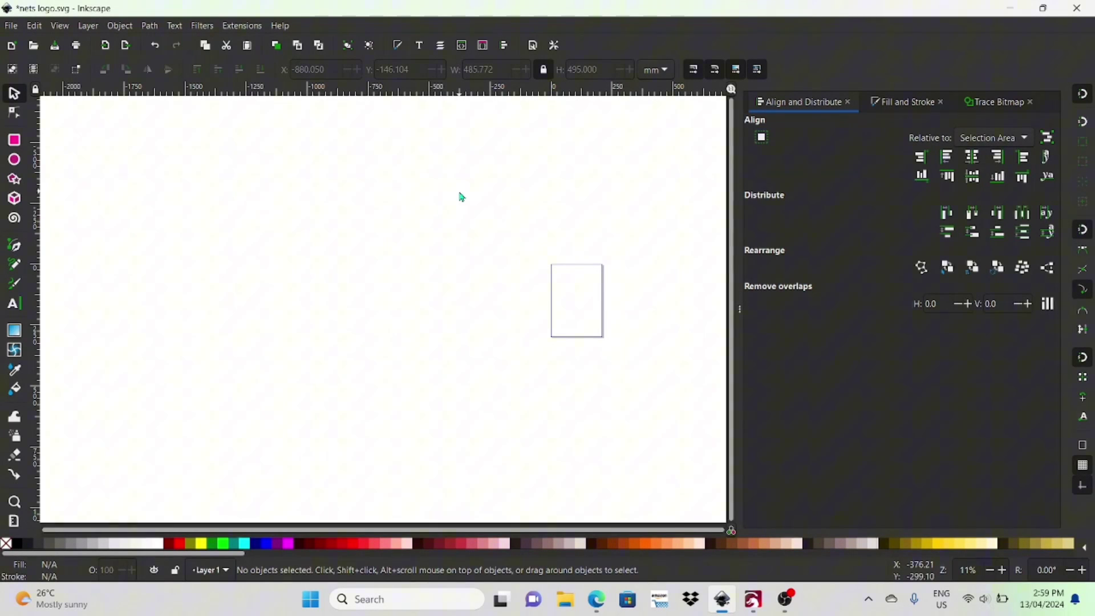
Step: Import the Brooklyn-Nets-v2 logo file through File > Import
click(11, 26)
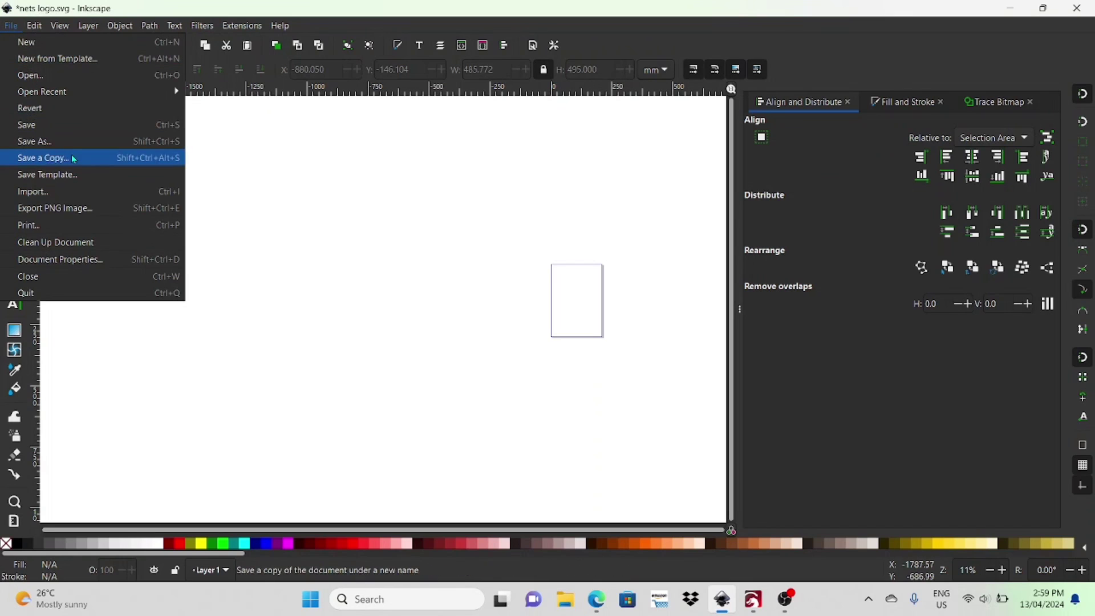
click(76, 193)
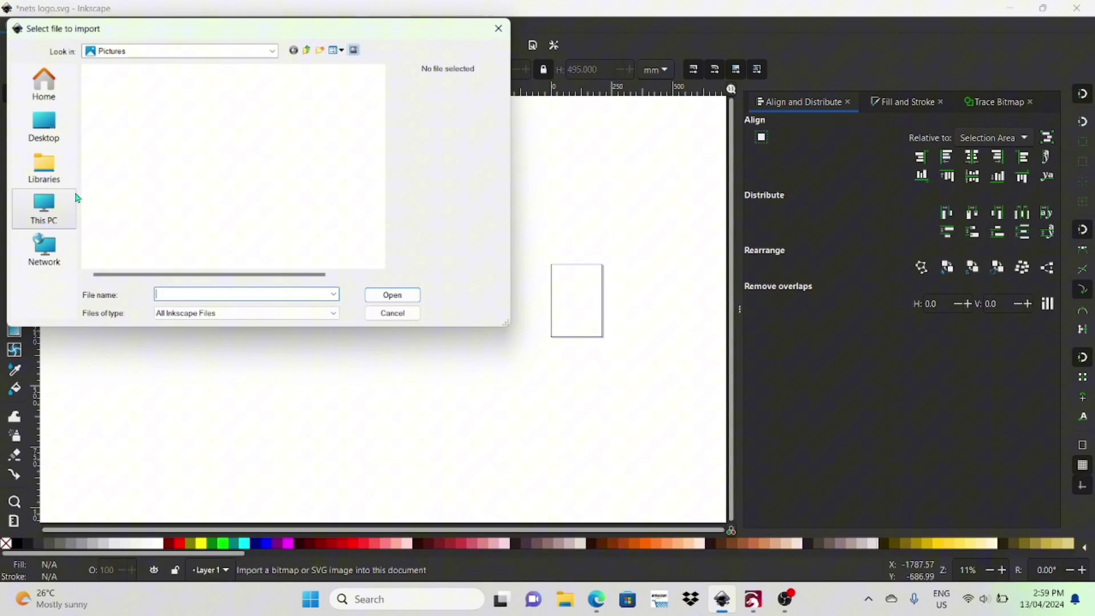
scroll(189, 137, down, 4)
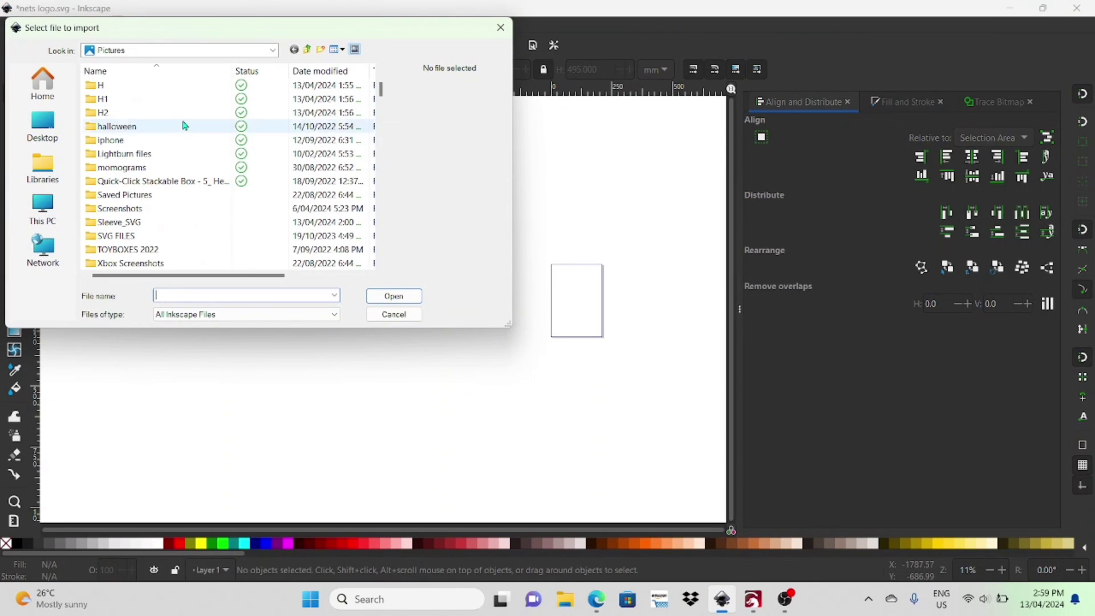
scroll(185, 126, down, 4)
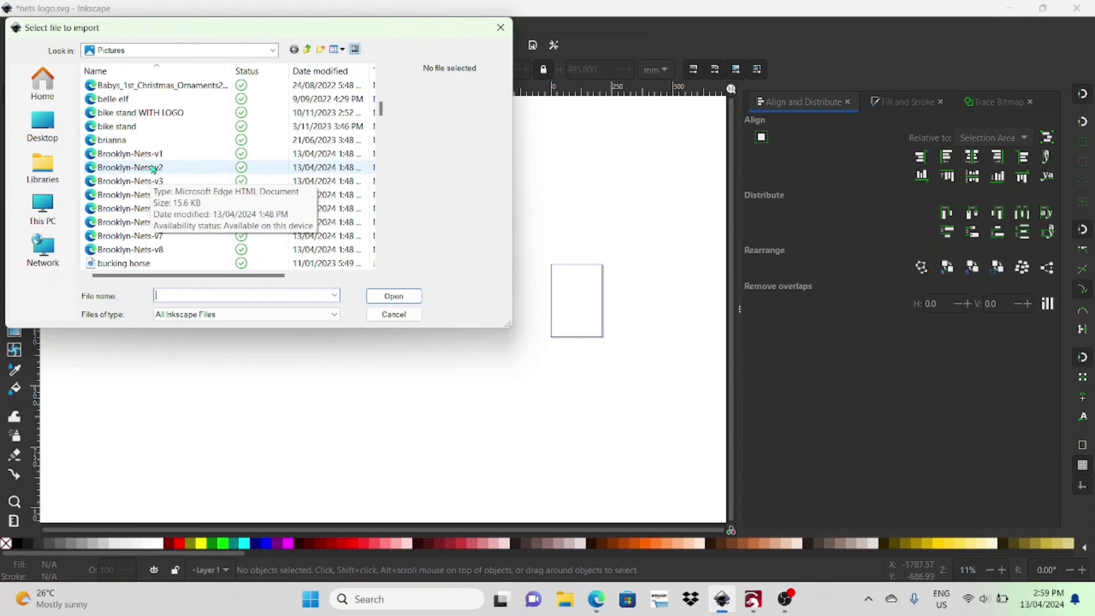
click(154, 168)
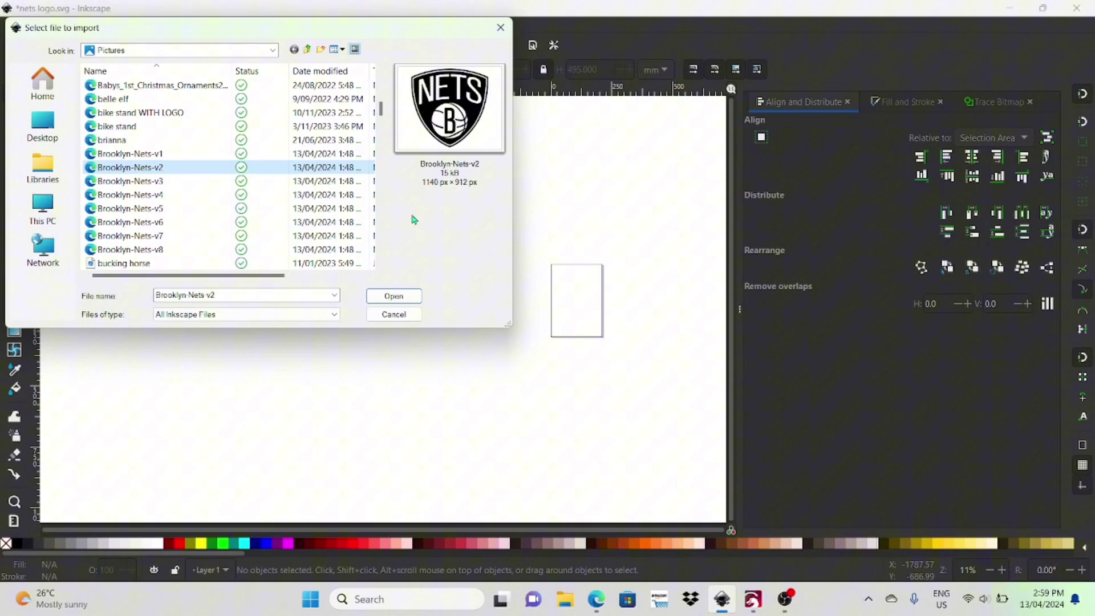
click(394, 295)
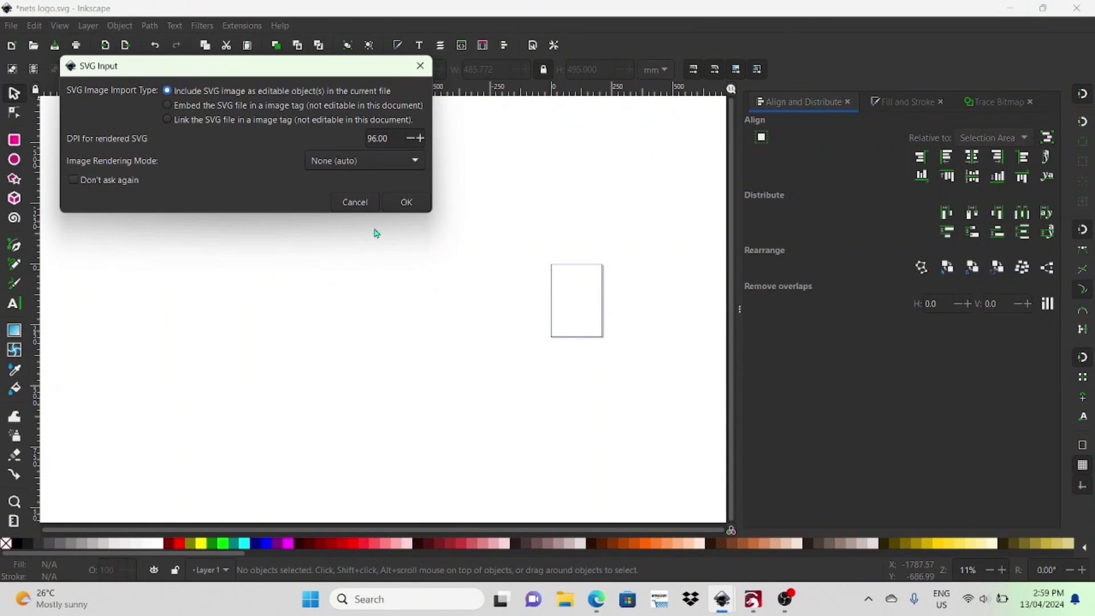
Step: Accept the SVG as editable objects, scale the logo to 495 mm tall, and move it up-left
click(404, 202)
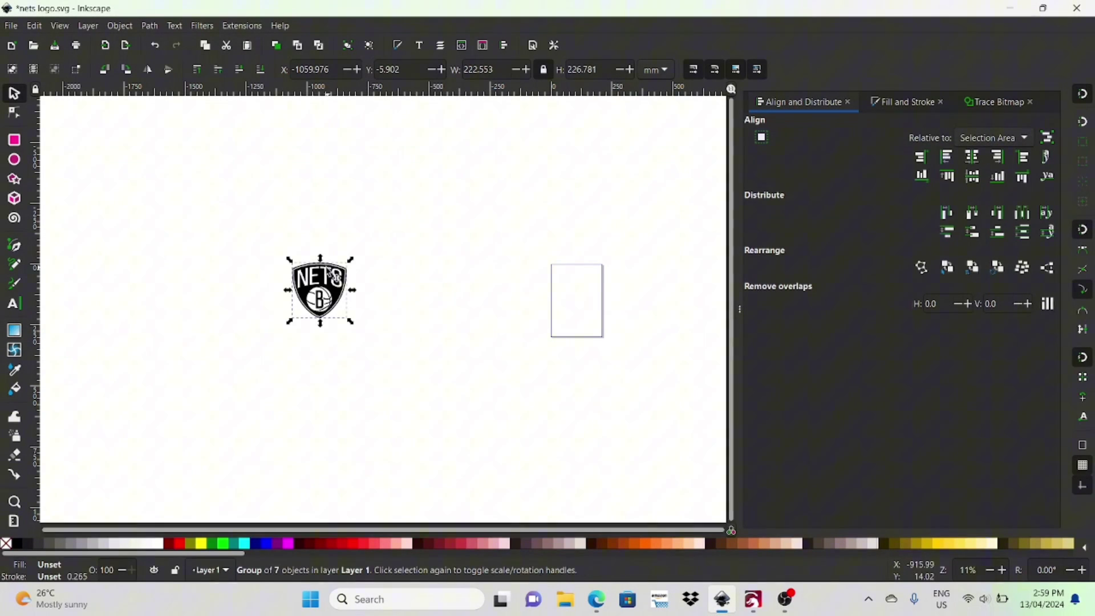
drag(329, 289, 268, 257)
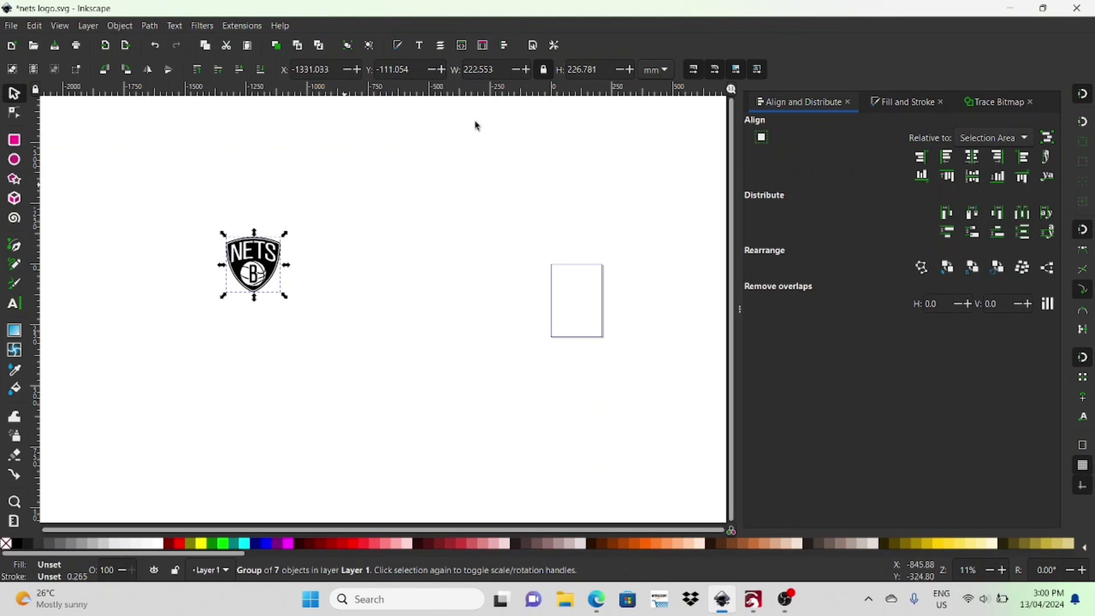
click(605, 69)
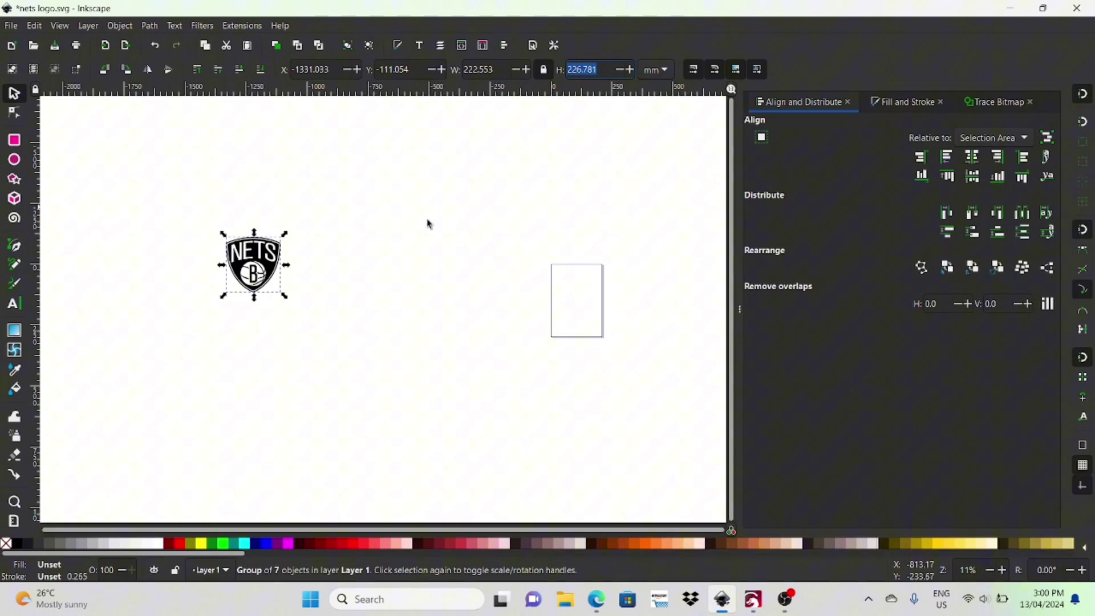
text(495)
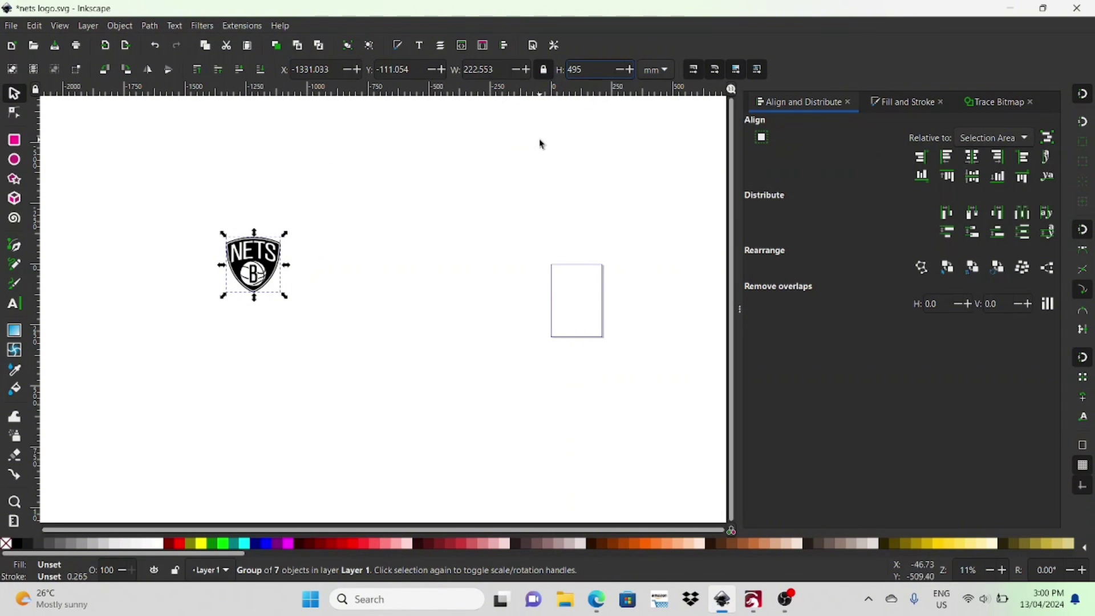
key(Return)
drag(327, 295, 406, 282)
Step: Duplicate the Nets logo beside the original and convert the copy to a path
right_click(254, 279)
click(308, 277)
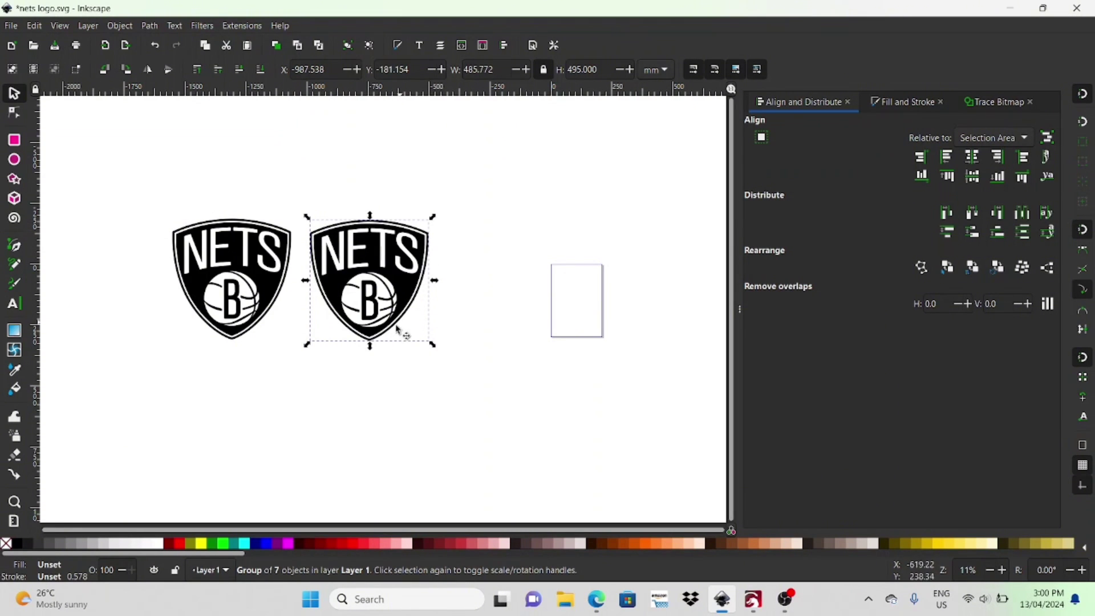
click(151, 27)
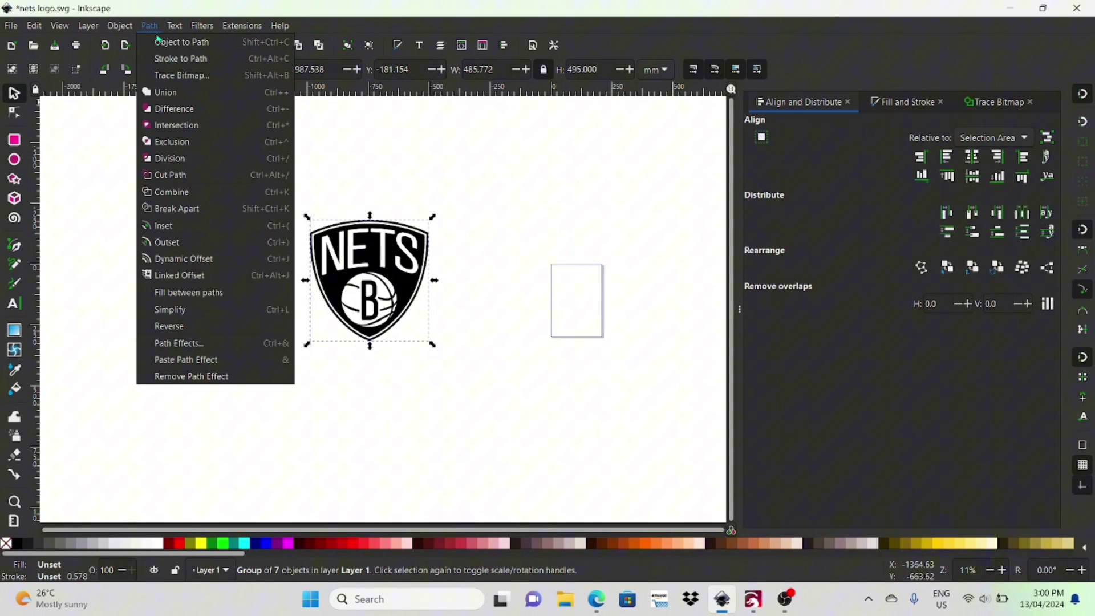
click(158, 41)
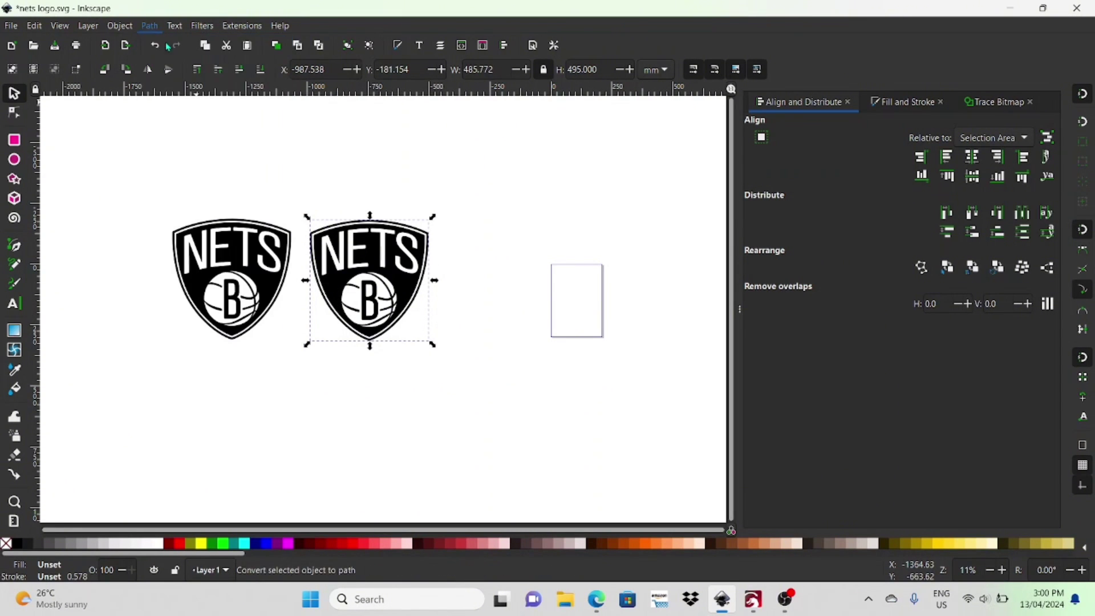
Step: Delete the copy's inner nodes, leaving the shield shape
click(14, 113)
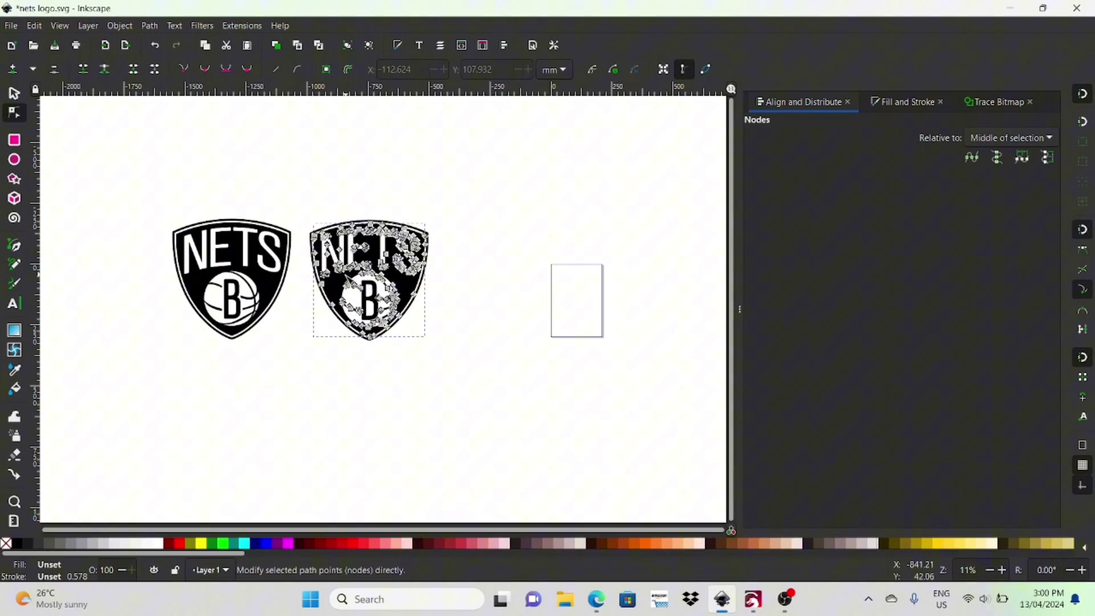
drag(300, 199, 456, 360)
key(Delete)
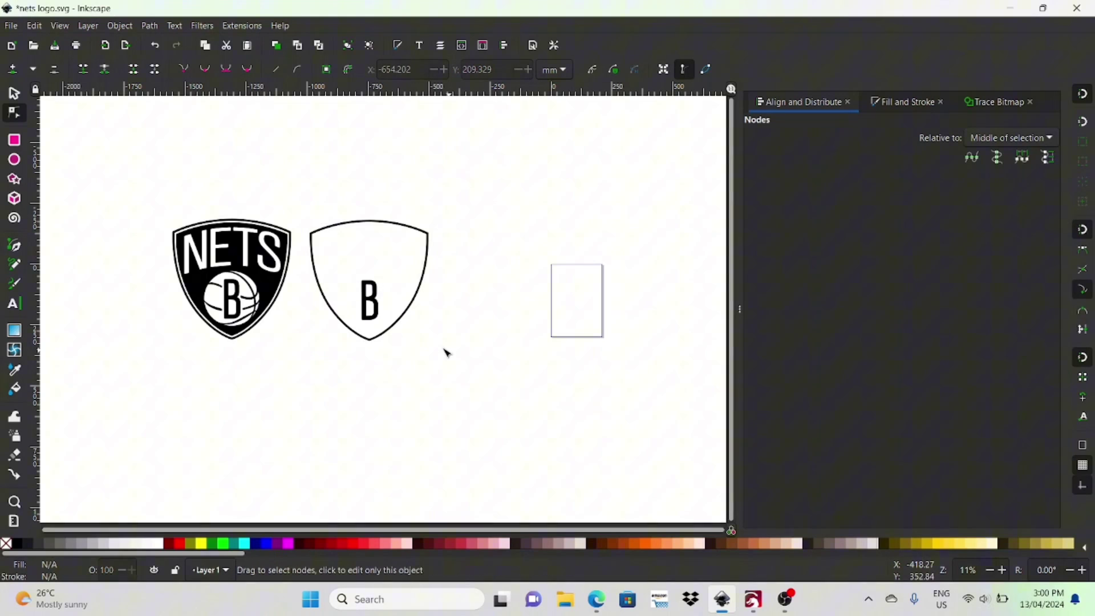
click(14, 93)
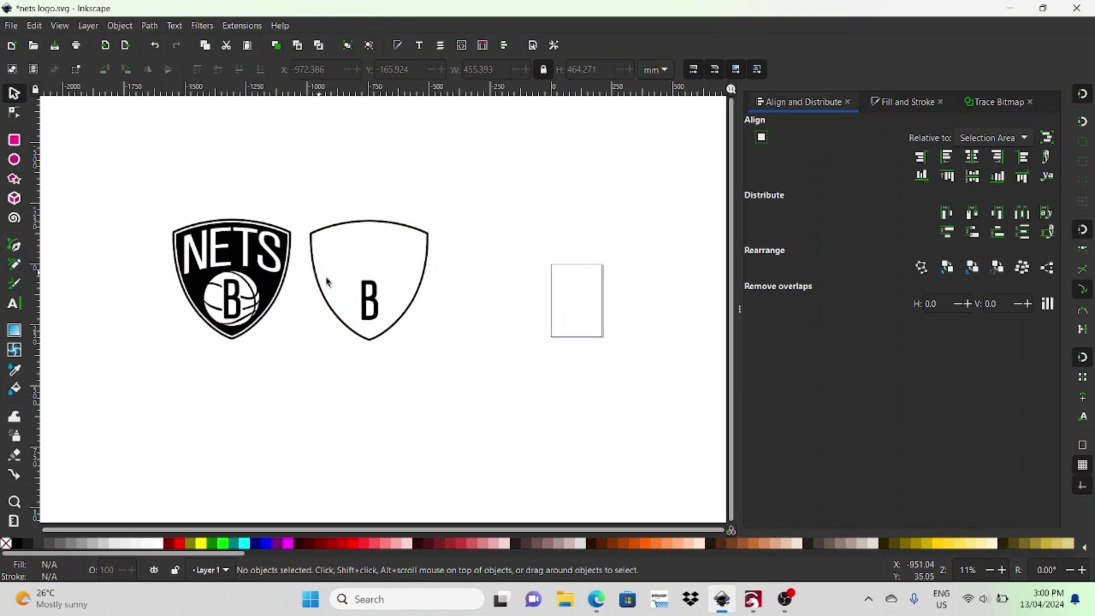
click(367, 297)
click(367, 298)
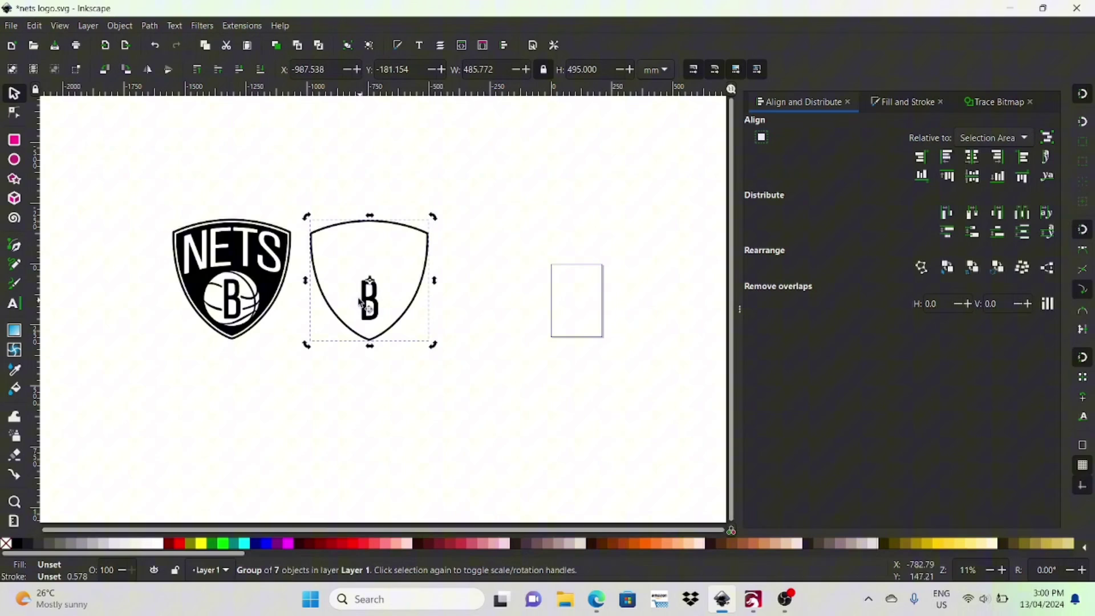
click(271, 161)
Step: Remove the B from inside the copied shield and move the outline further right
click(15, 112)
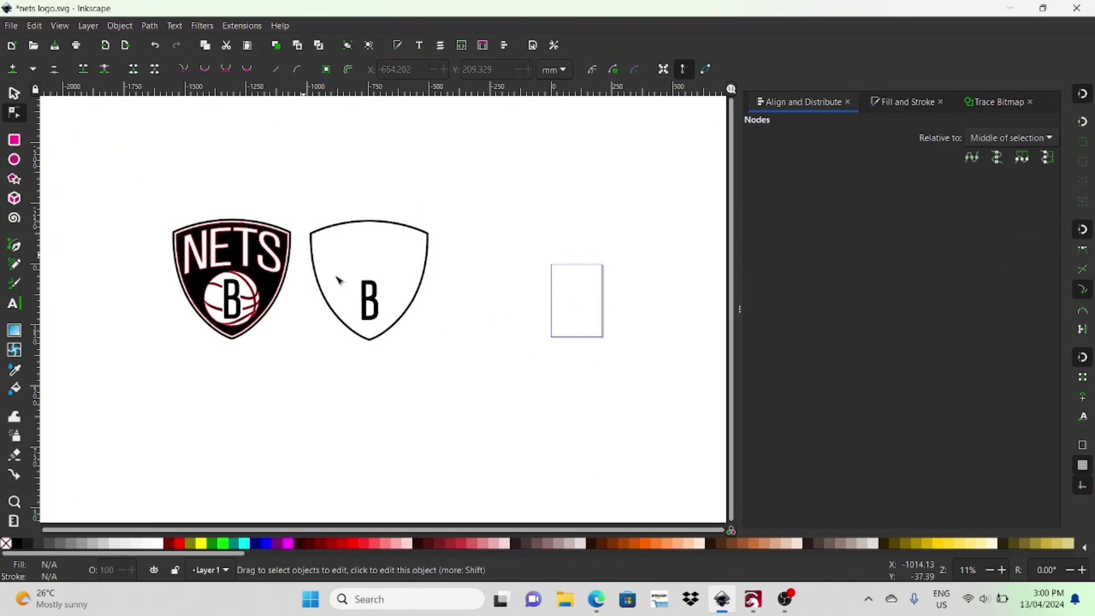
click(378, 310)
key(s)
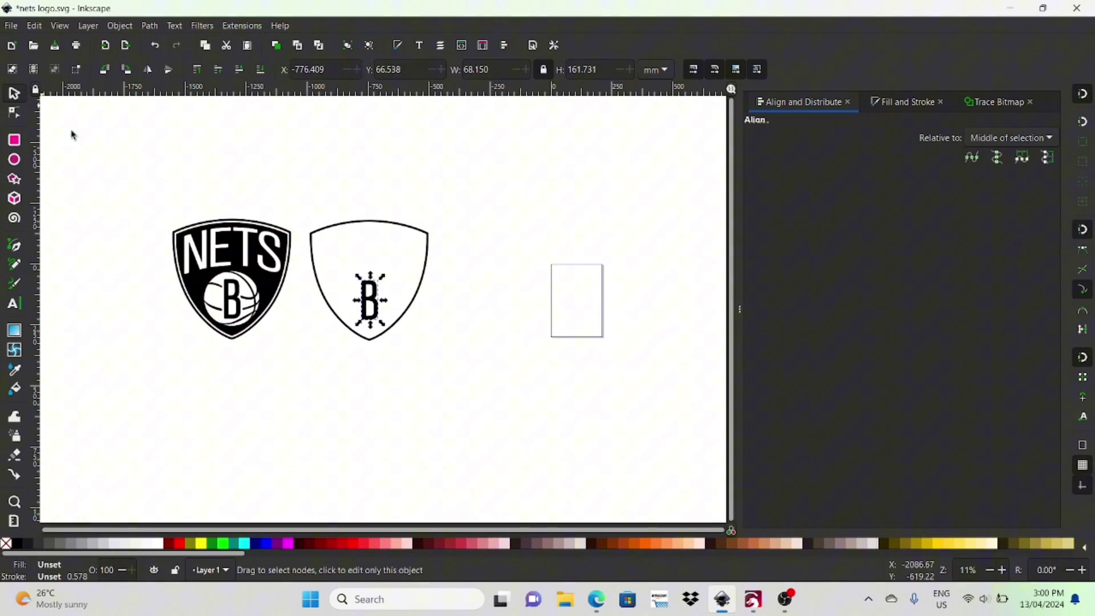
key(Delete)
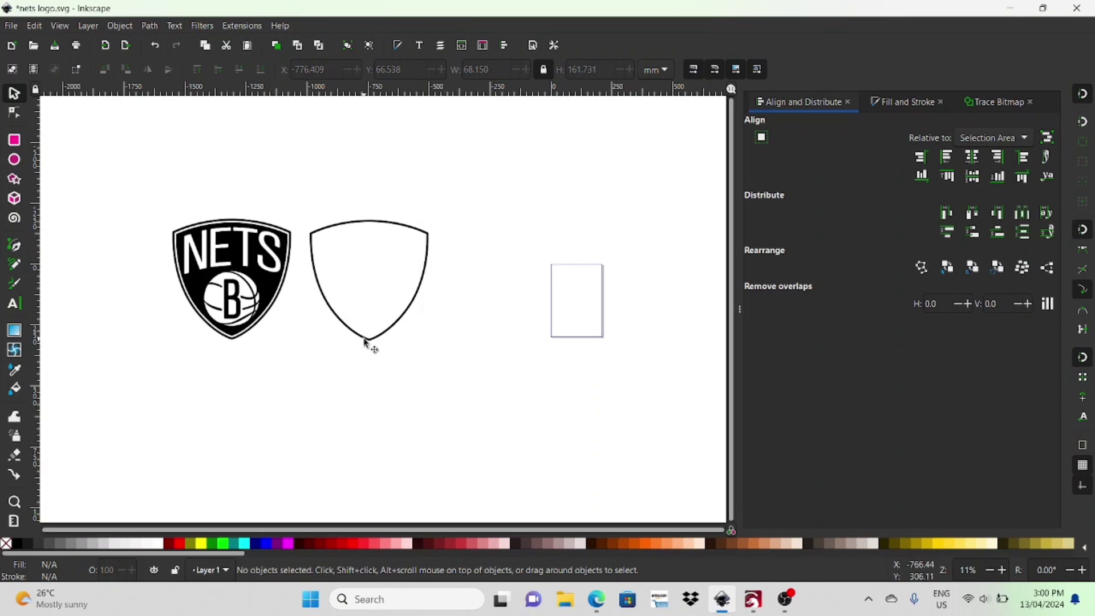
scroll(353, 307, up, 2)
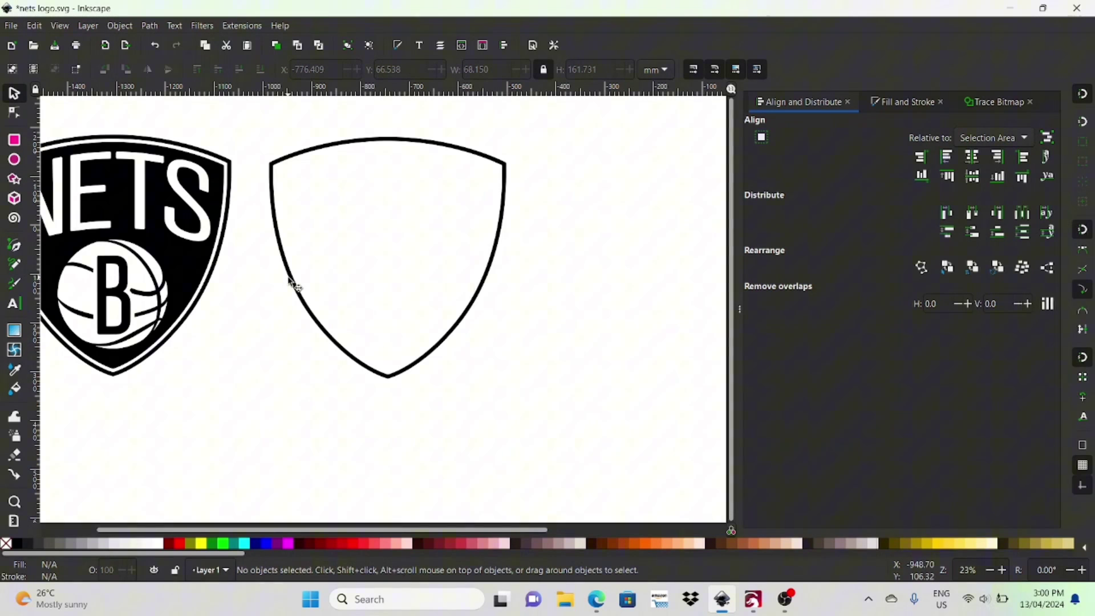
drag(289, 289, 421, 308)
click(166, 249)
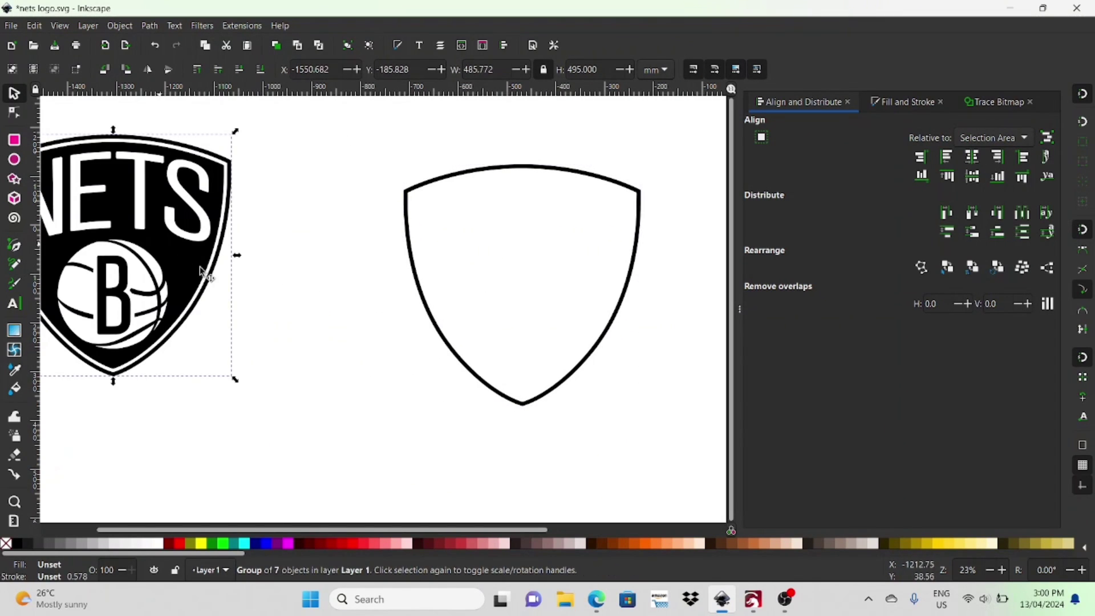
click(273, 288)
Step: Move the Nets logo beside the shield and switch the display mode to Outline
drag(183, 263, 304, 281)
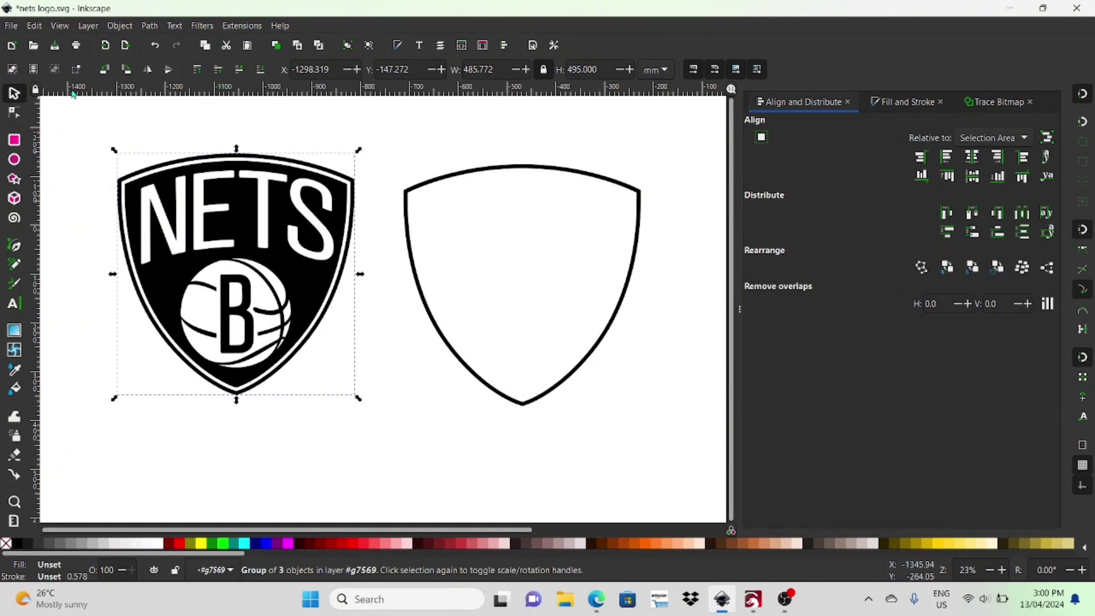
click(67, 26)
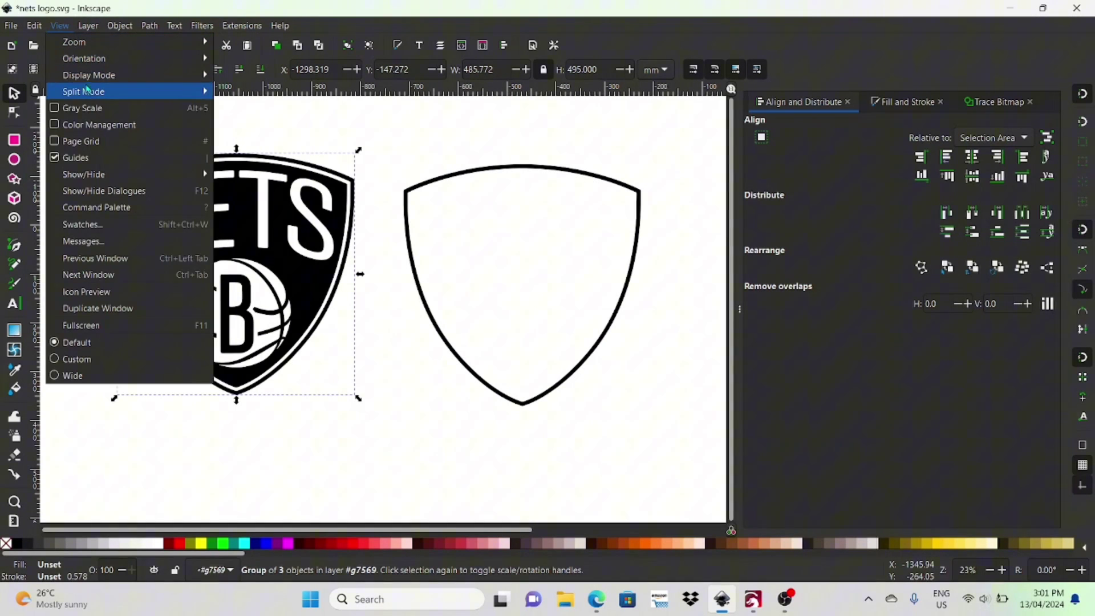
mouse_move(193, 82)
click(238, 94)
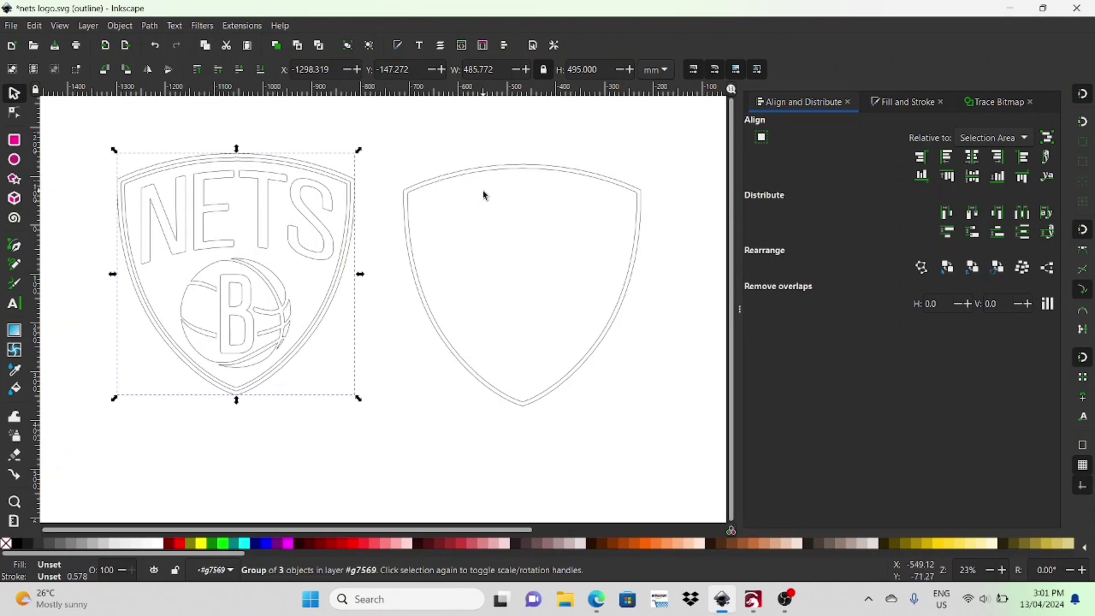
Step: Open the shield outline in the Node tool and select surplus nodes along its left edge
click(426, 192)
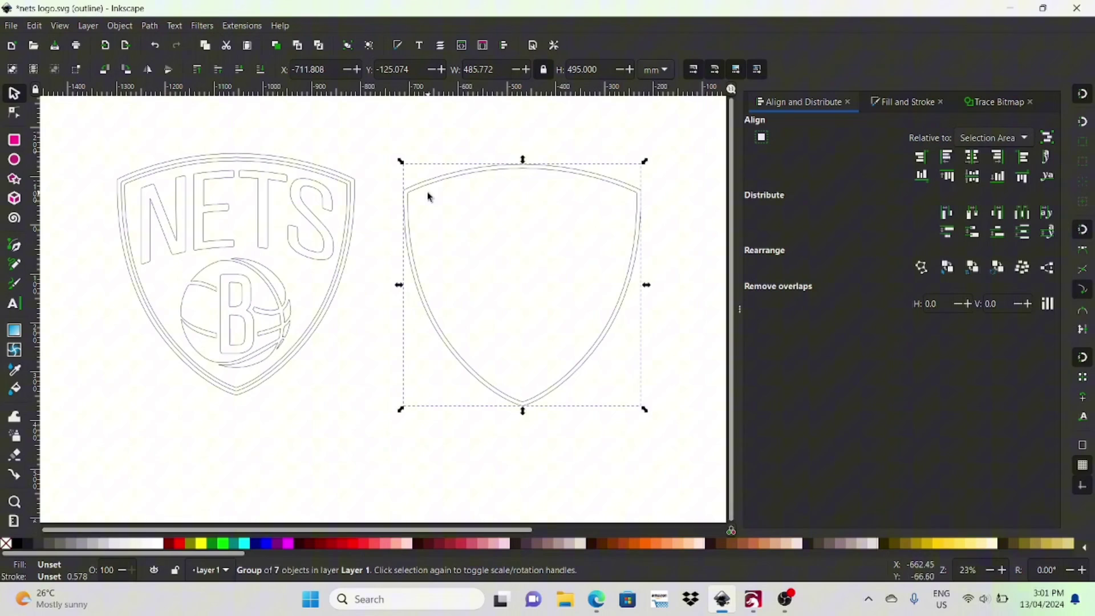
click(14, 113)
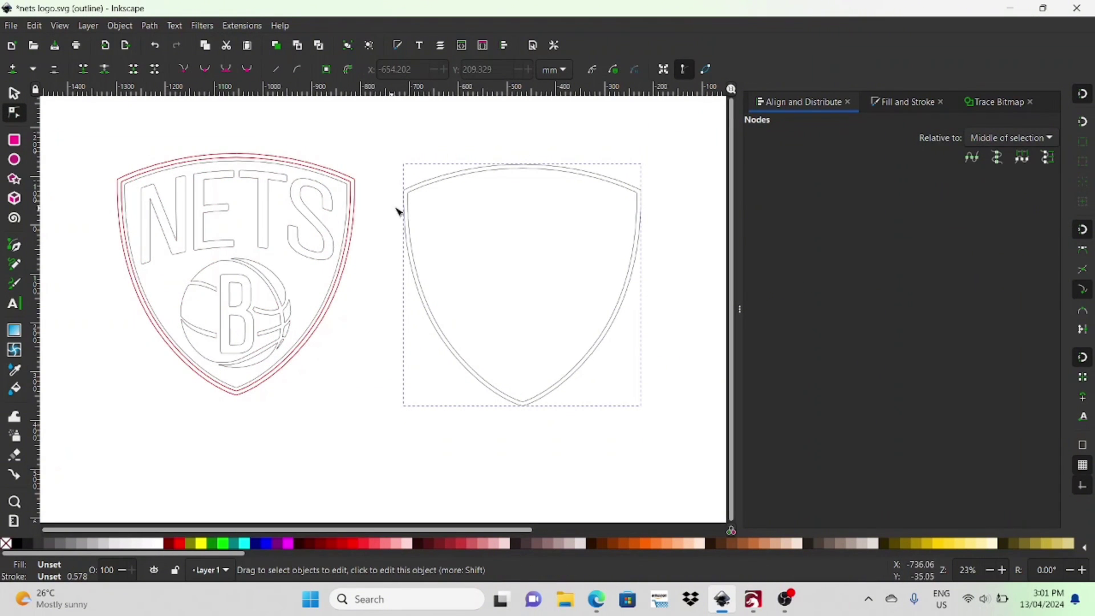
click(427, 192)
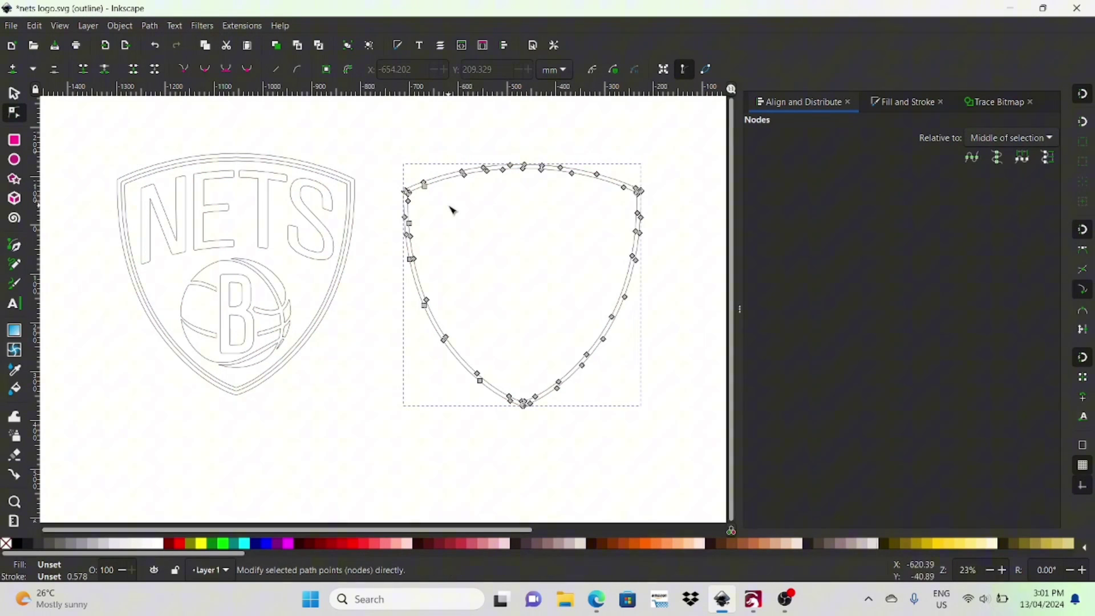
scroll(453, 210, up, 2)
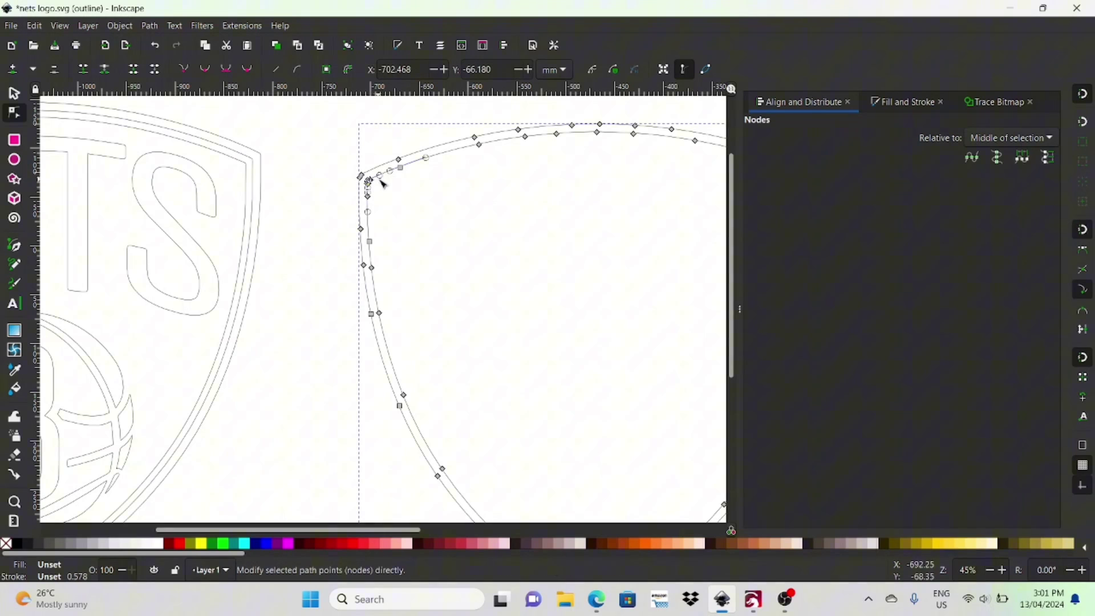
click(370, 182)
click(369, 242)
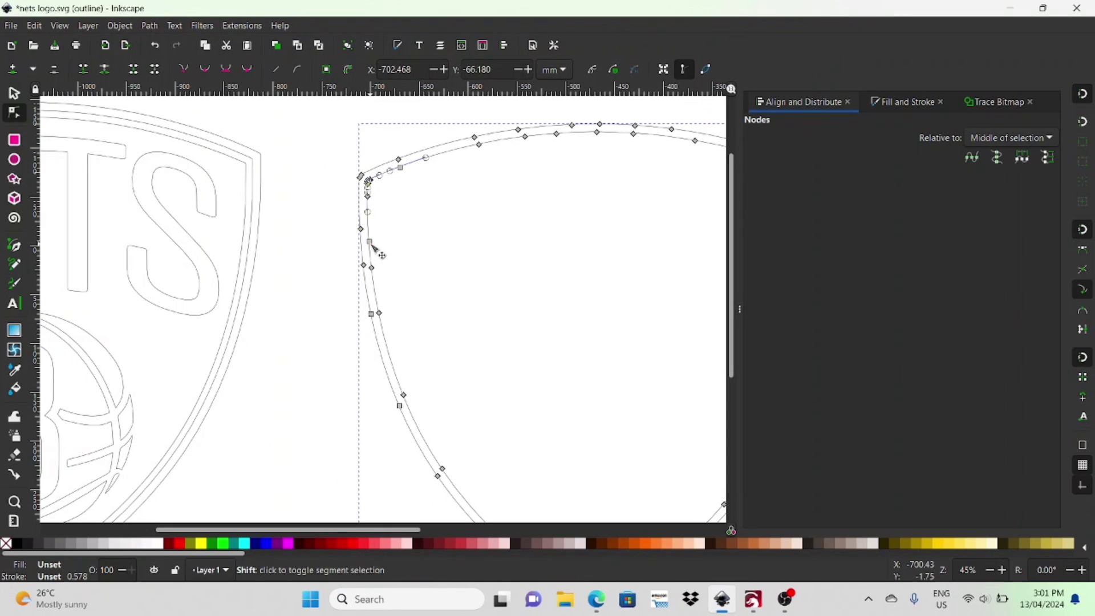
shift+click(372, 268)
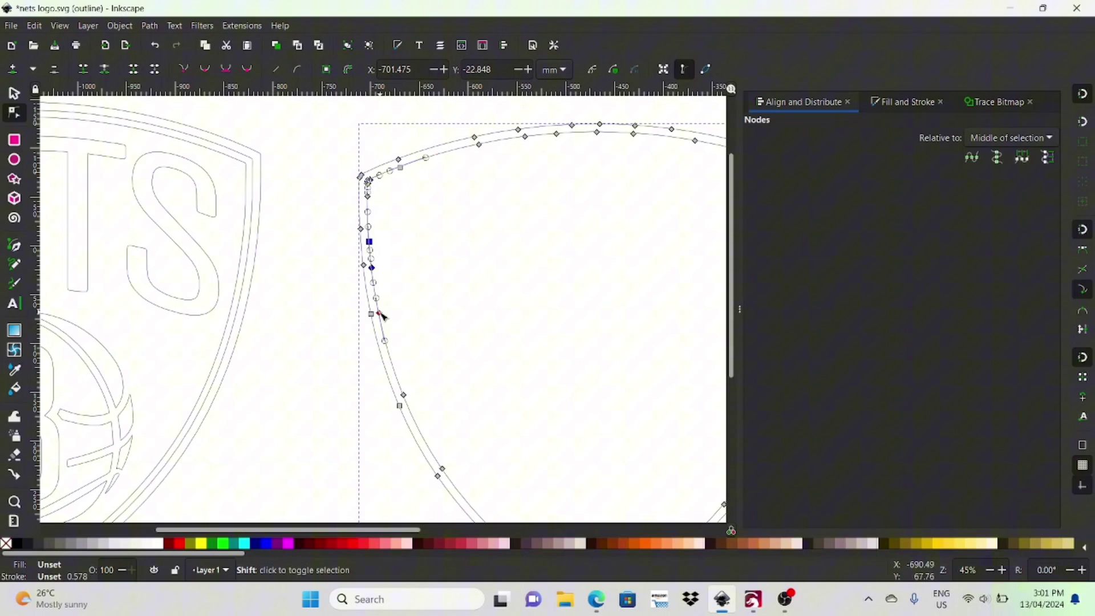
shift+click(379, 313)
key(Escape)
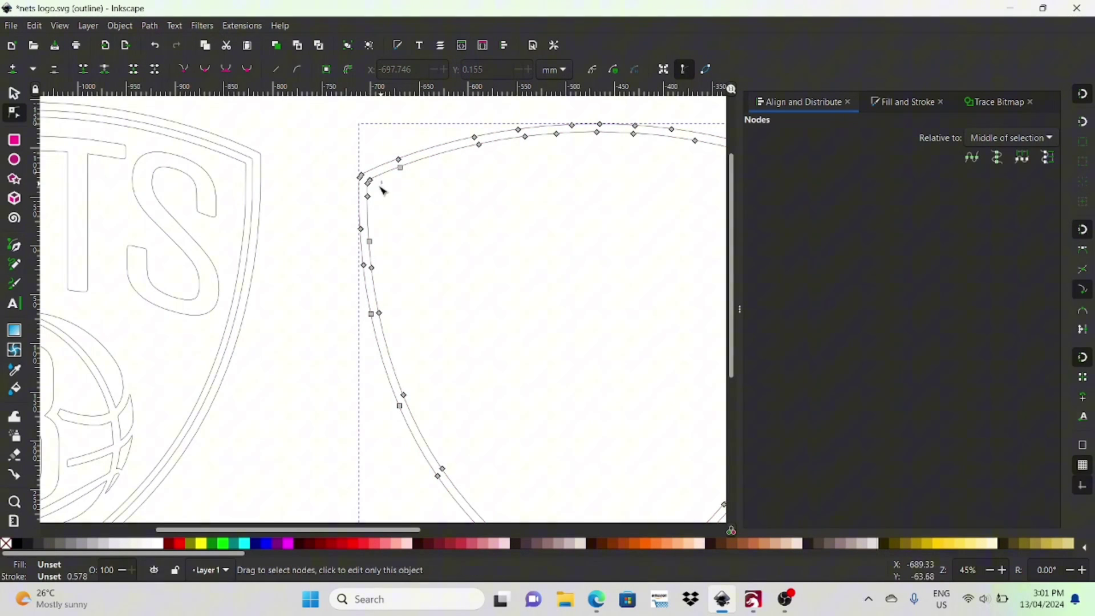
drag(383, 191, 365, 223)
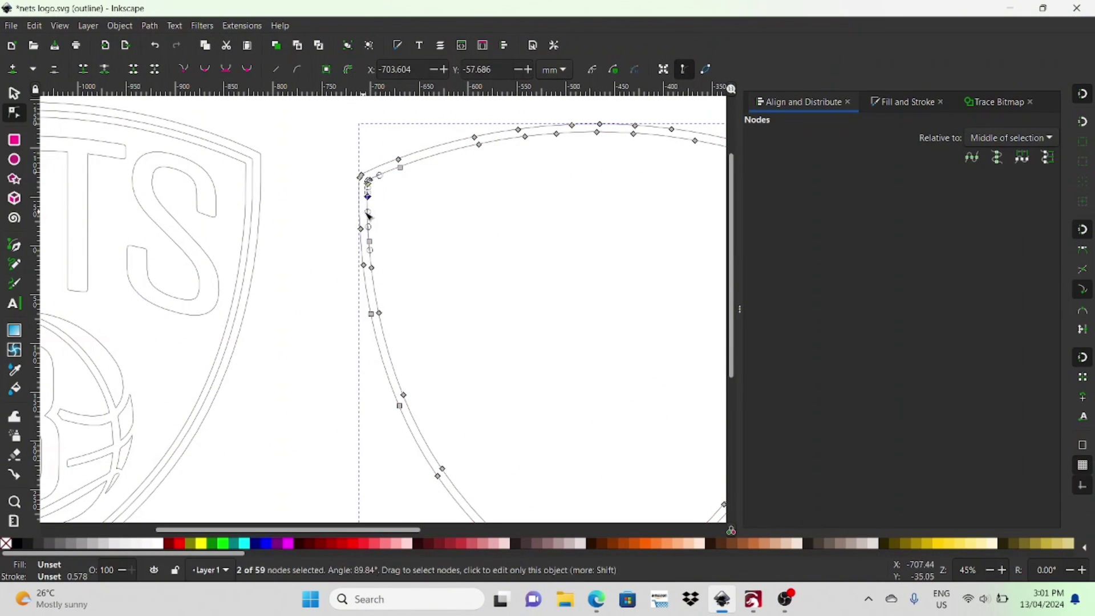
shift+click(369, 241)
shift+click(379, 313)
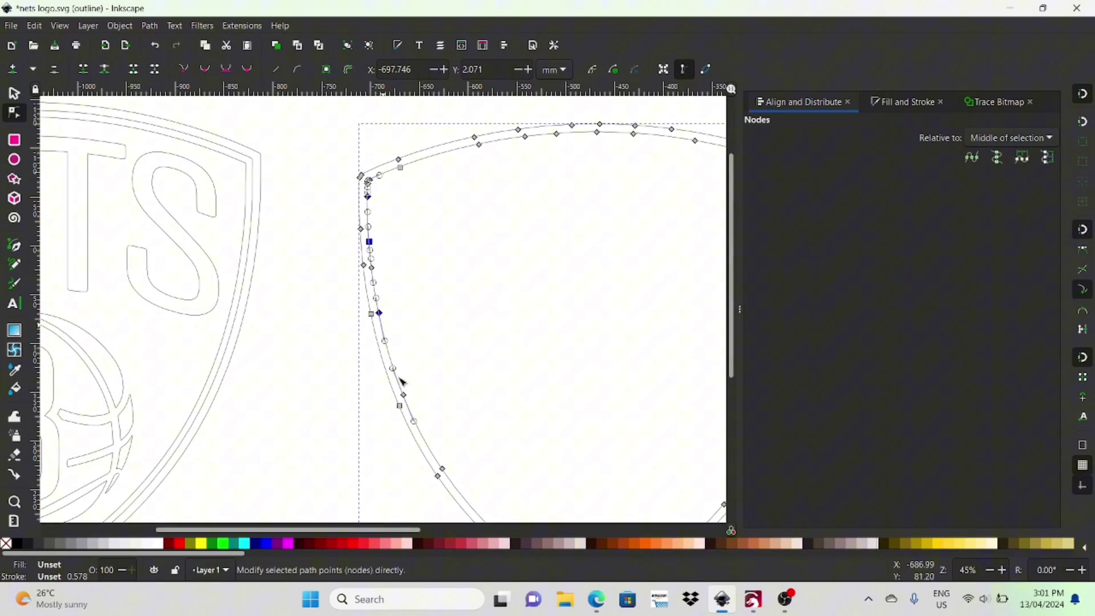
shift+click(404, 394)
shift+click(442, 469)
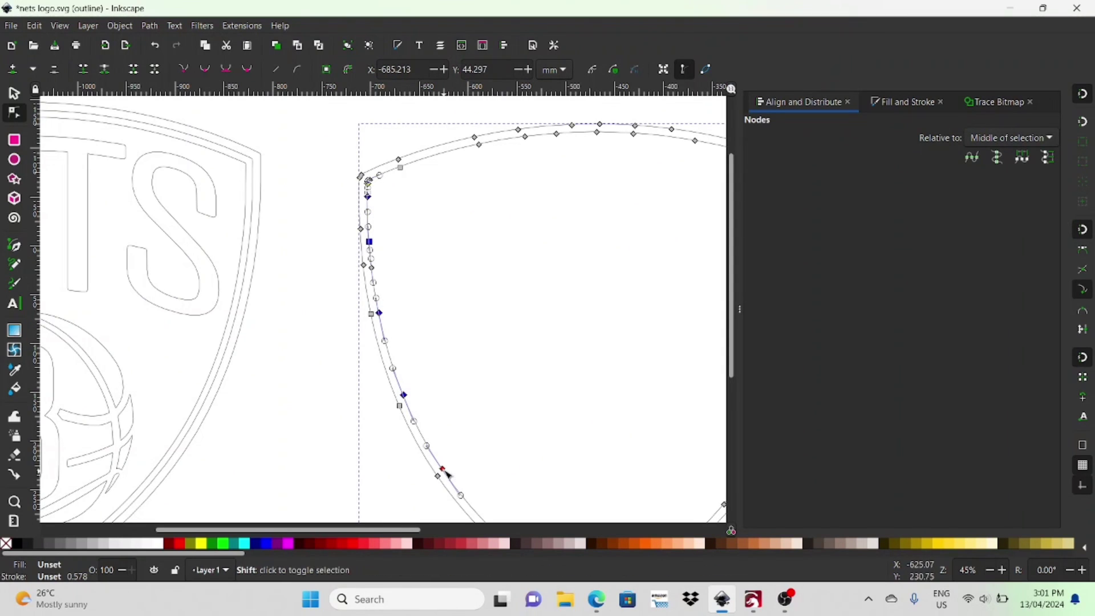
Step: Add the surplus nodes along the shield's top curve and right edge to the selection
shift+click(400, 167)
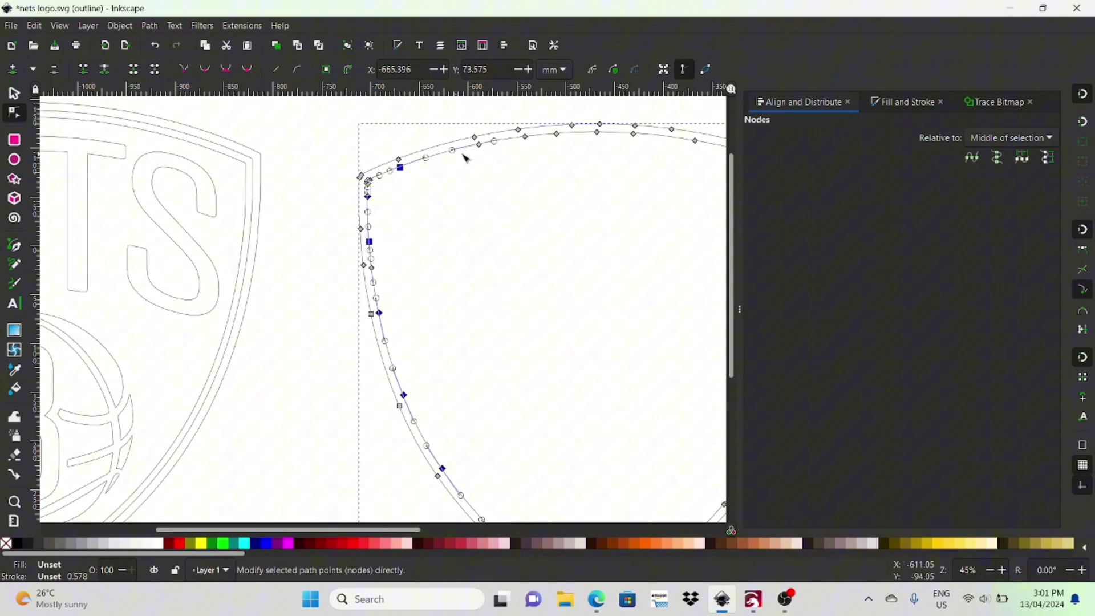
shift+click(479, 145)
shift+click(525, 137)
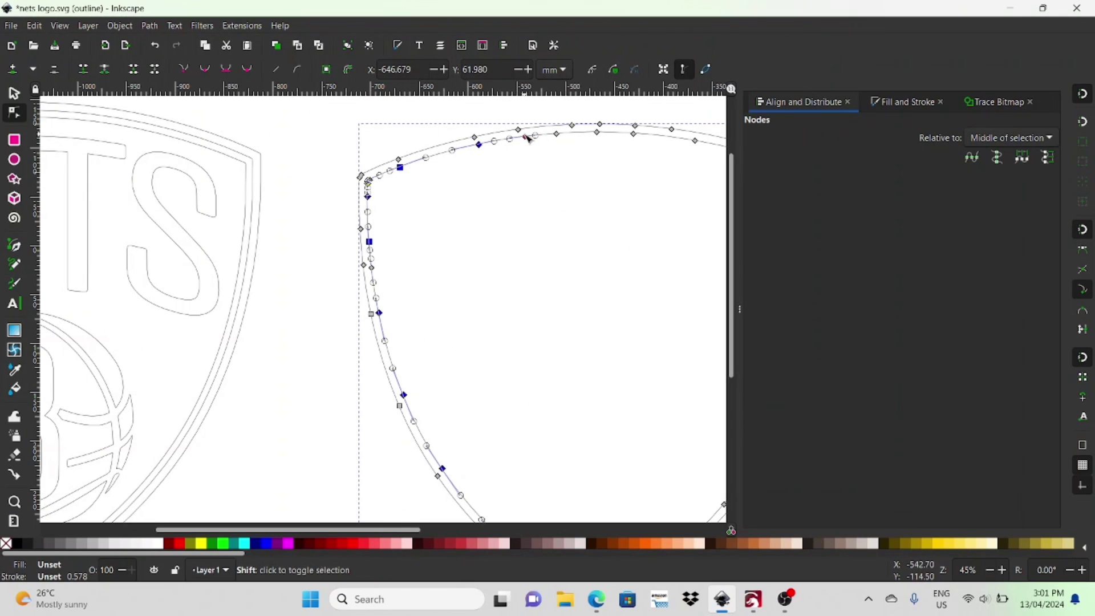
shift+click(556, 134)
shift+click(597, 132)
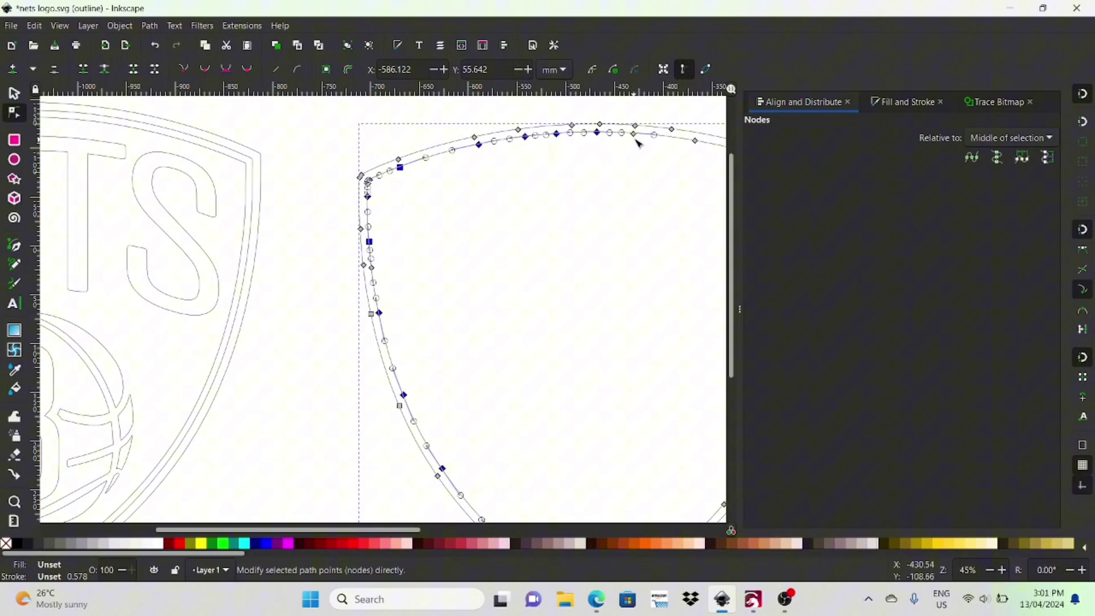
shift+click(633, 134)
shift+click(696, 142)
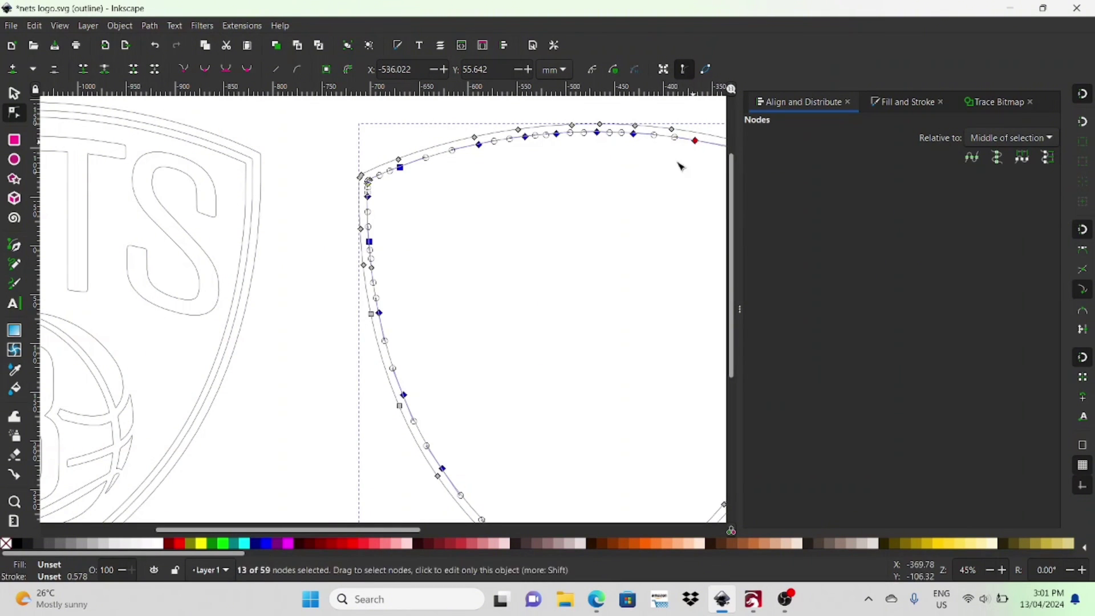
scroll(605, 263, right, 2)
scroll(531, 264, right, 4)
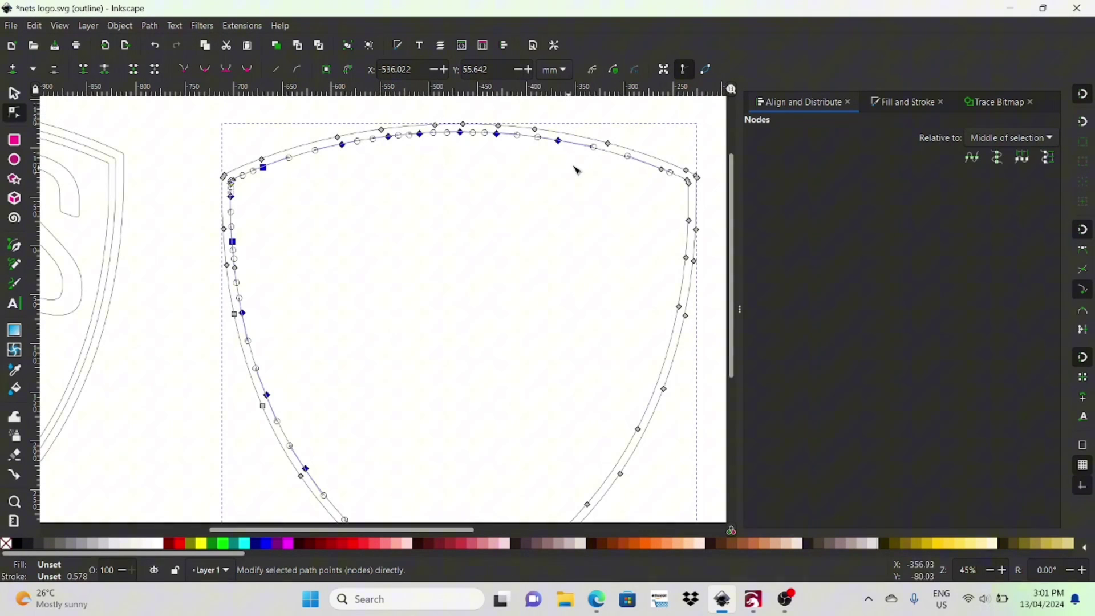
shift+click(660, 169)
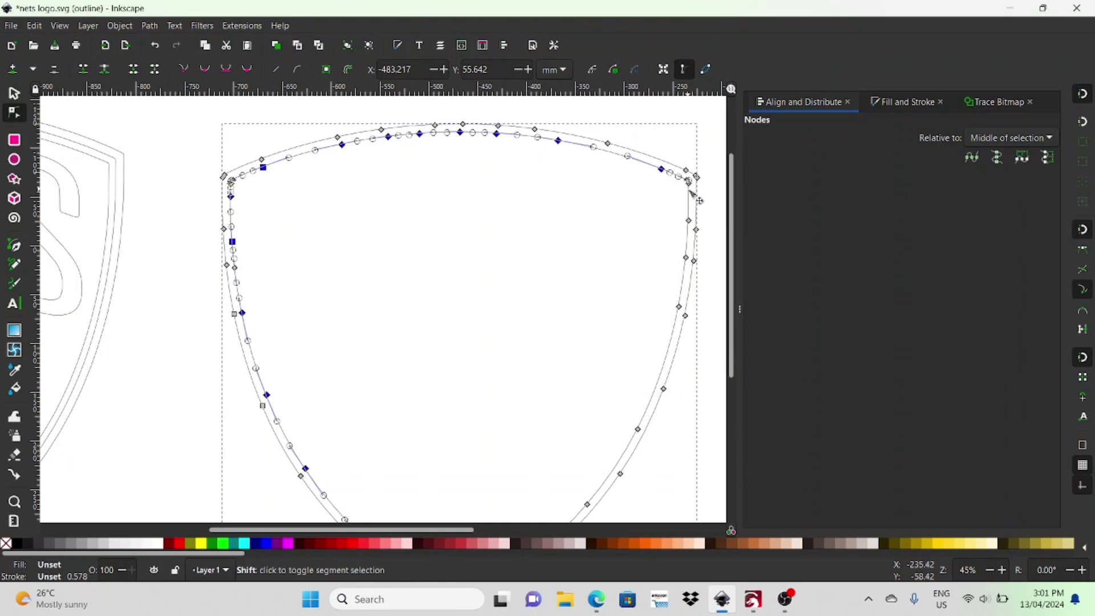
shift+click(689, 182)
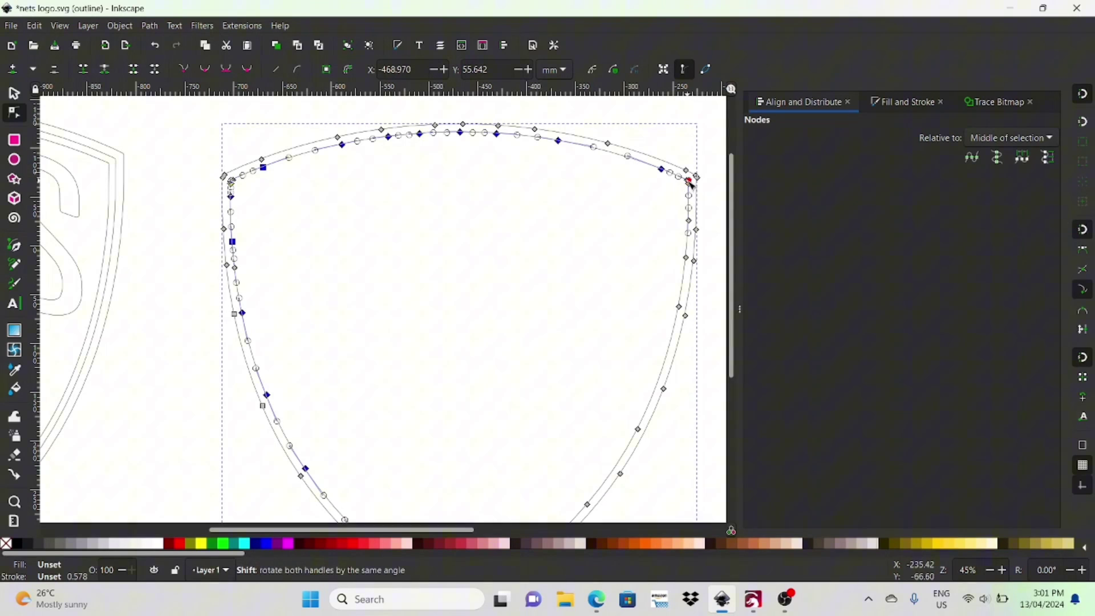
shift+click(689, 220)
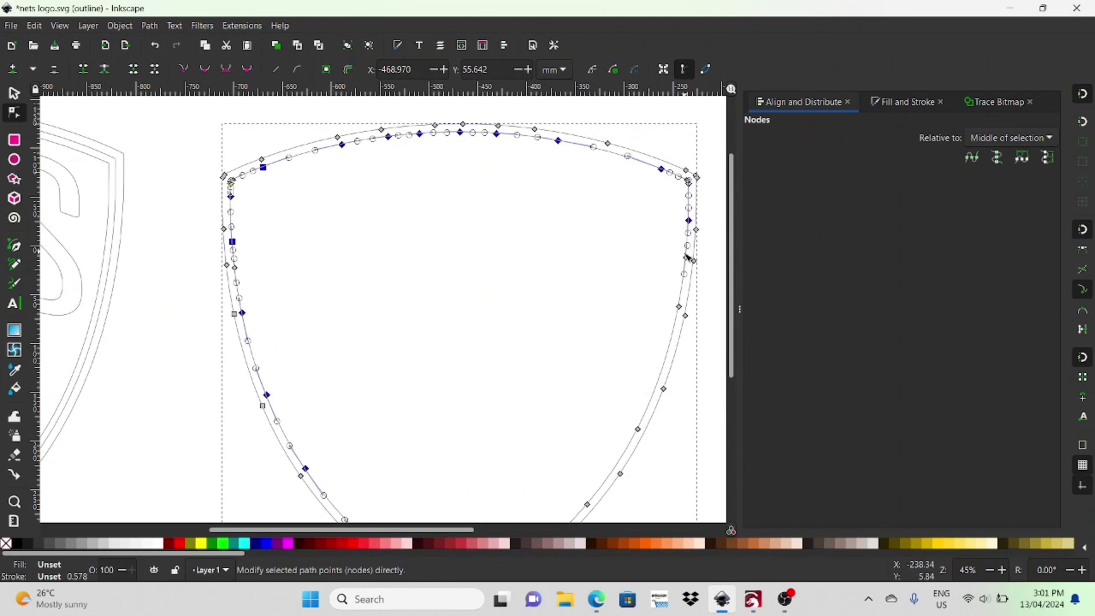
shift+click(687, 258)
shift+click(680, 308)
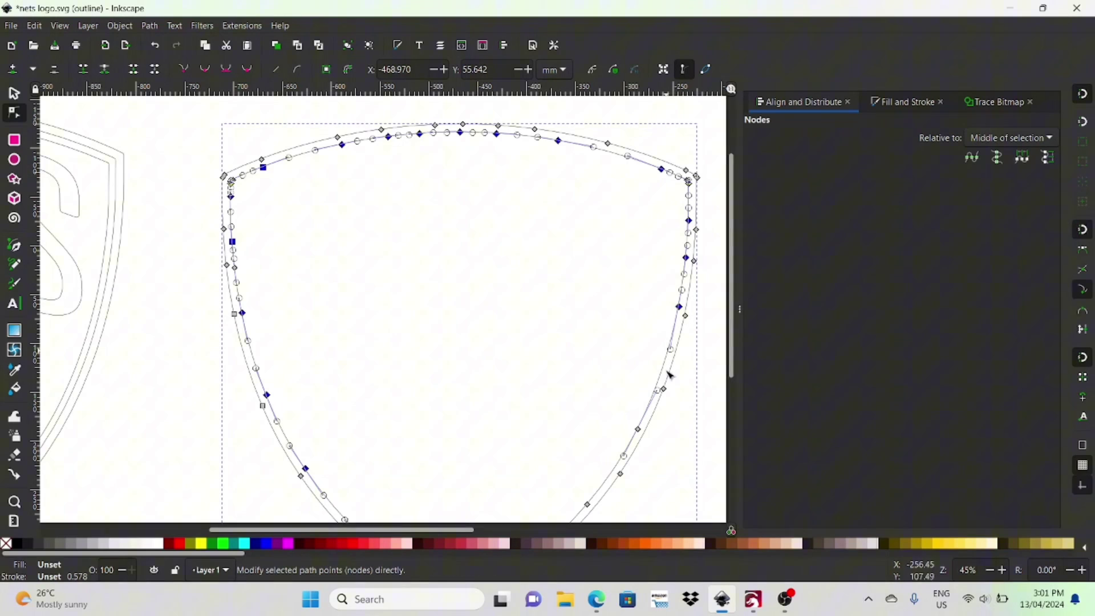
shift+click(638, 429)
shift+click(588, 505)
Step: Add surplus nodes along the bottom curve near the shield's point
scroll(433, 391, right, 4)
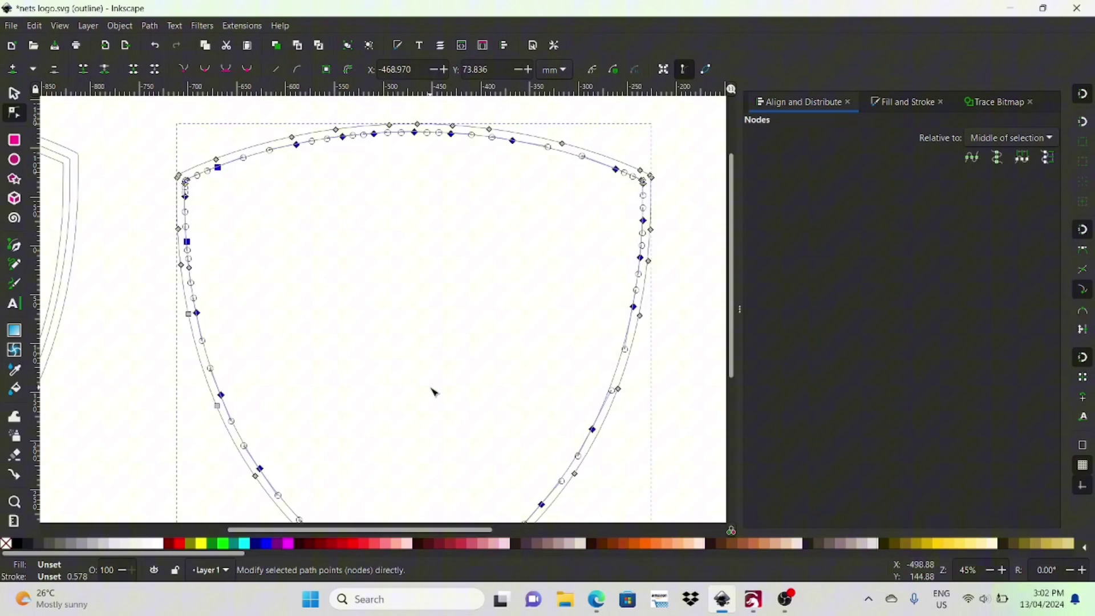
scroll(433, 391, down, 6)
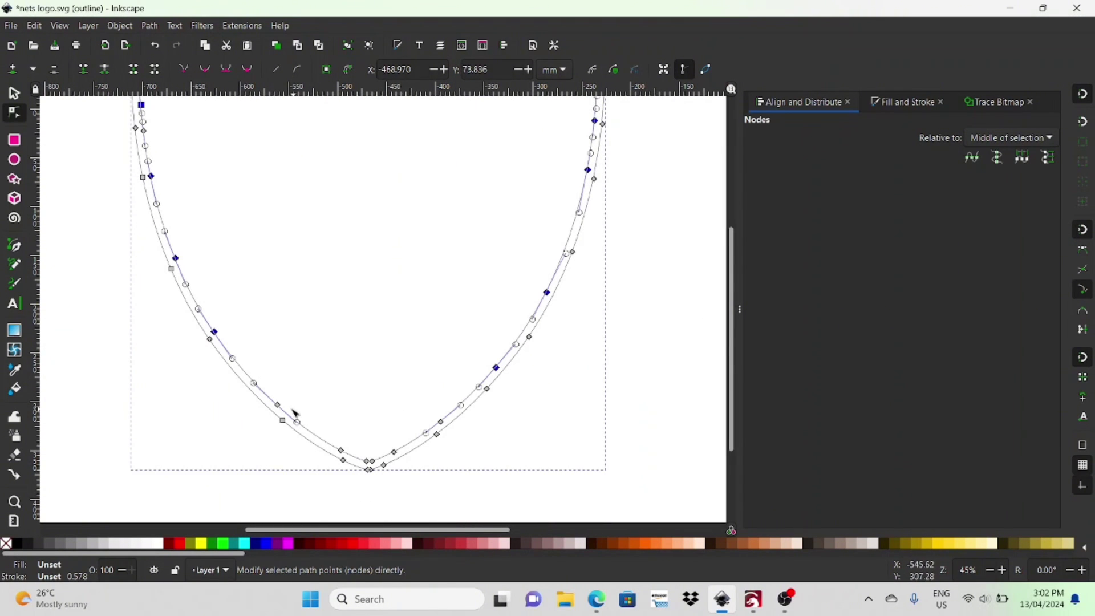
shift+click(278, 406)
shift+click(342, 451)
shift+click(394, 451)
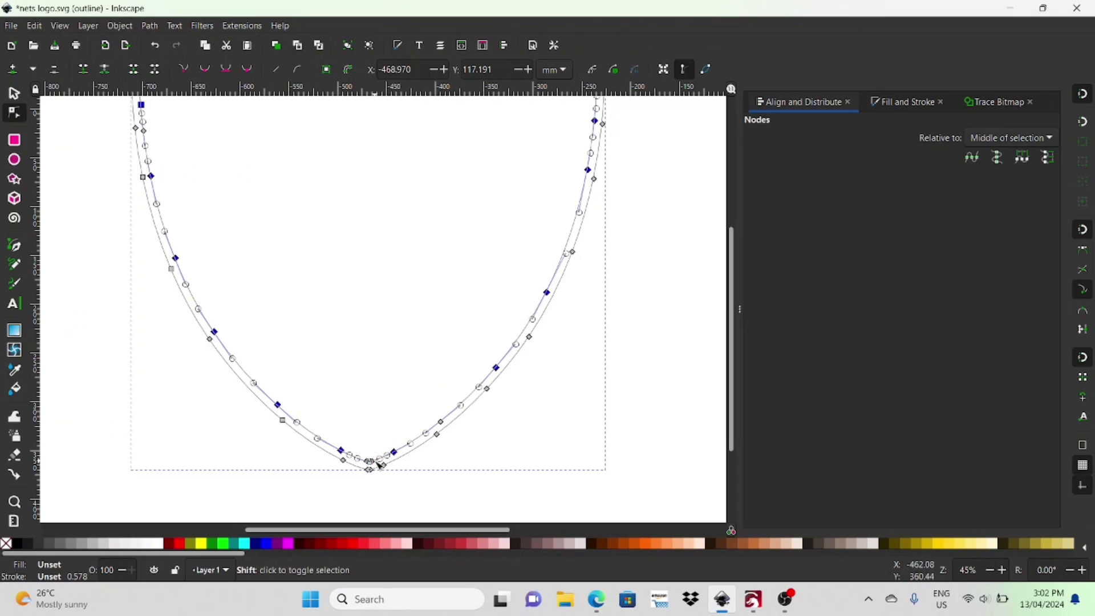
shift+click(370, 461)
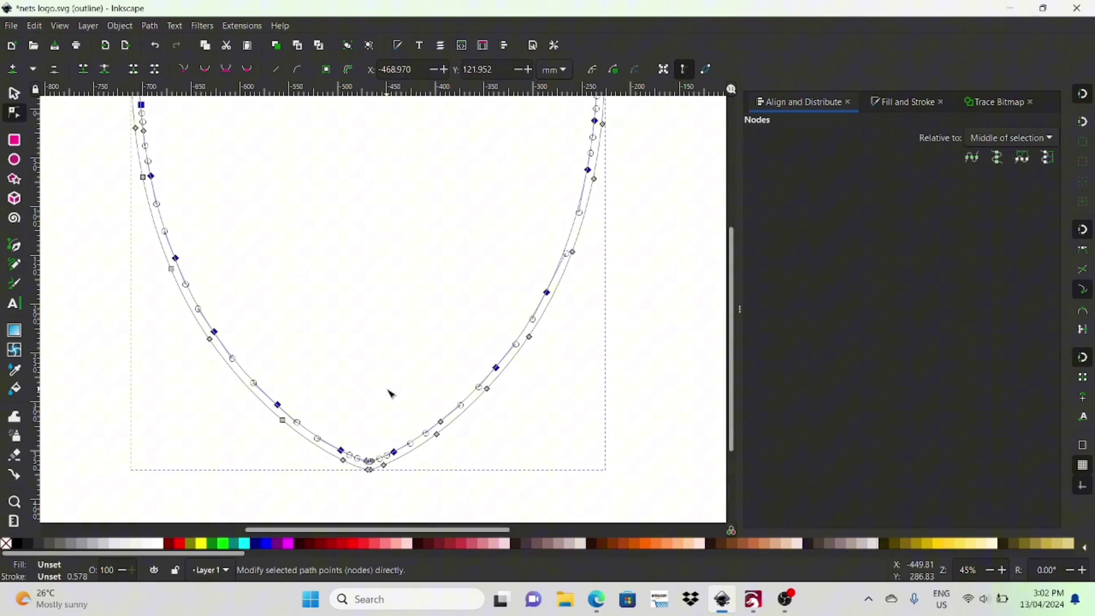
click(394, 392)
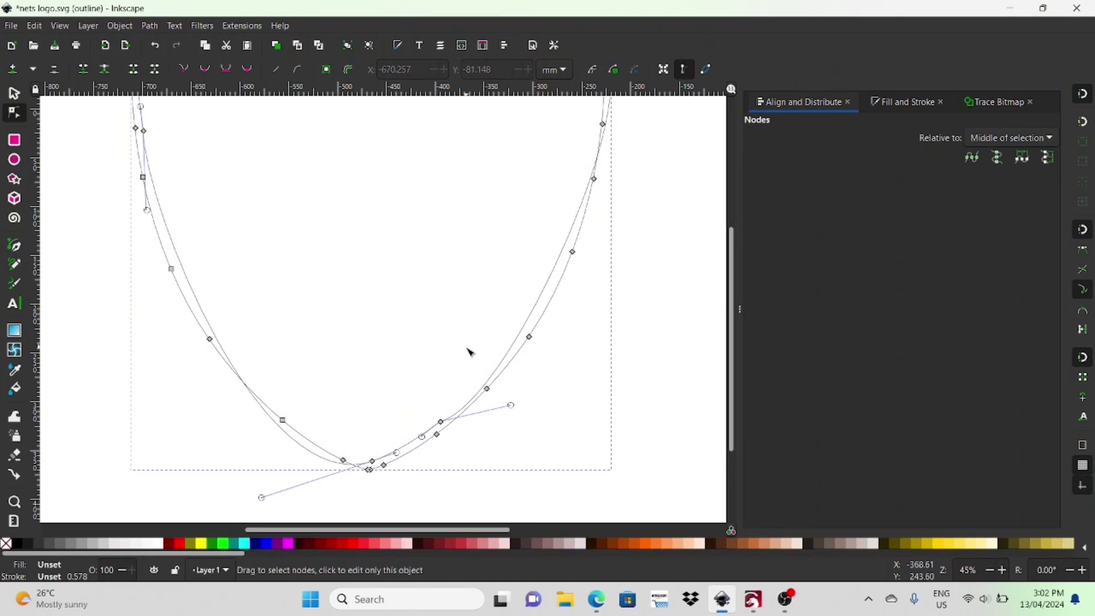
Step: Delete the four stray nodes at the shield's bottom point and check the upper corner nodes
click(283, 420)
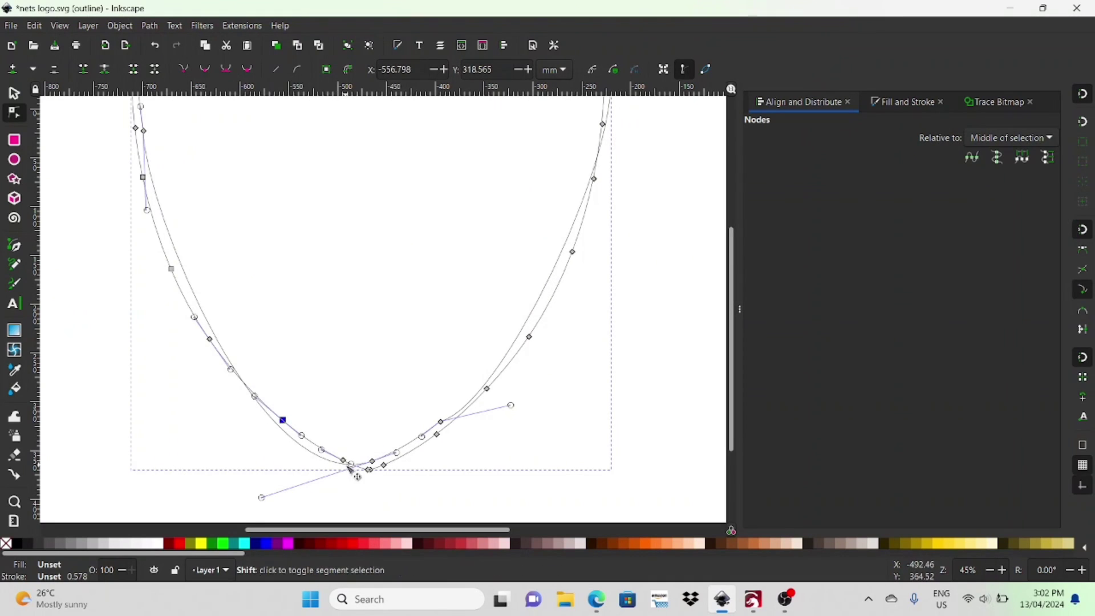
shift+click(344, 460)
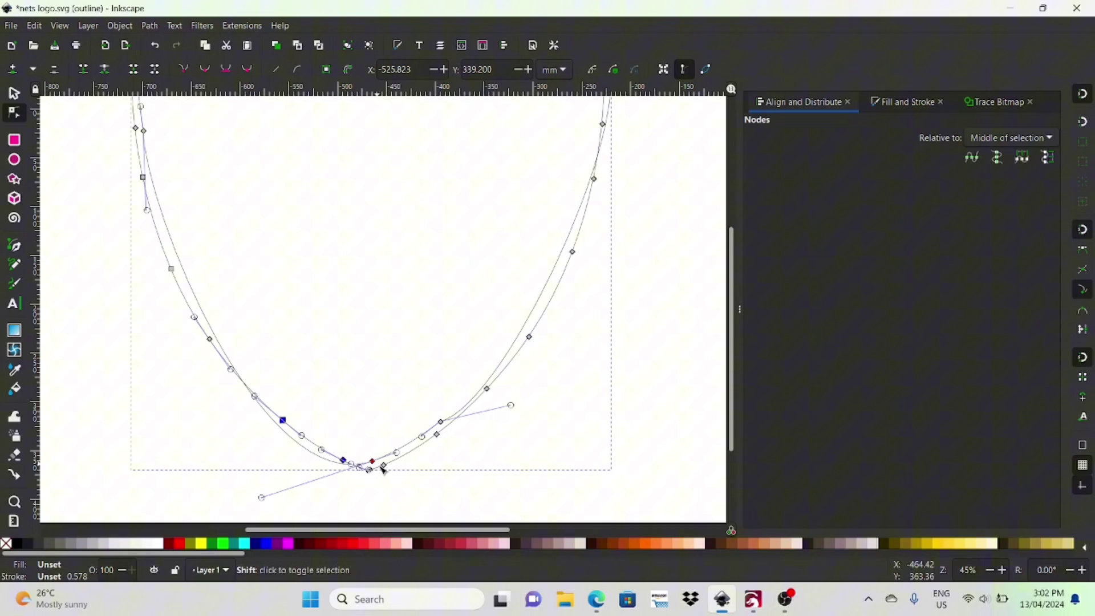
shift+click(372, 460)
shift+click(441, 422)
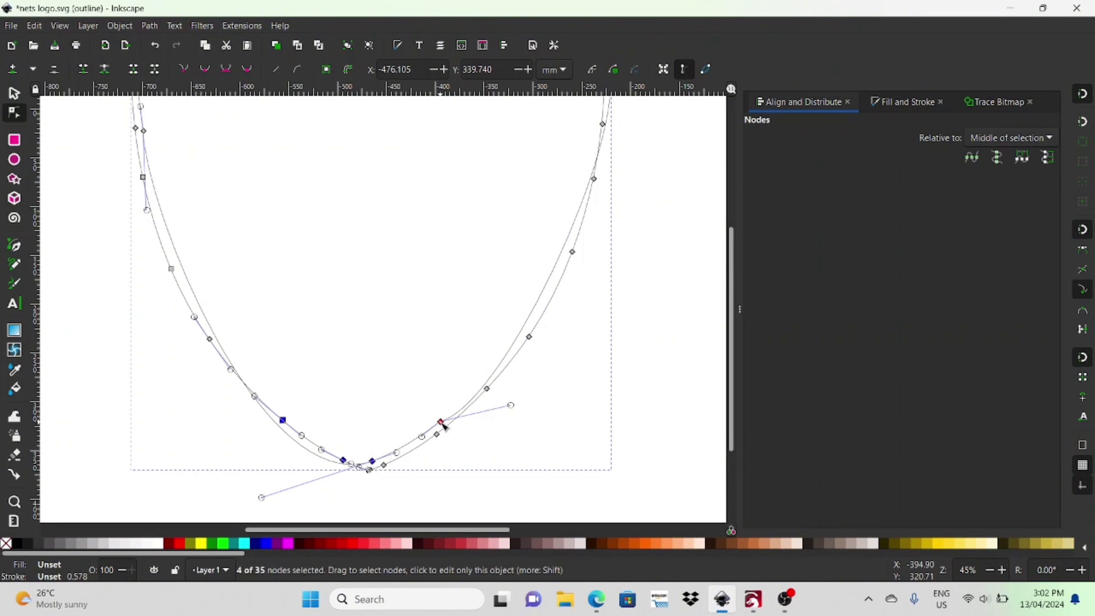
key(Delete)
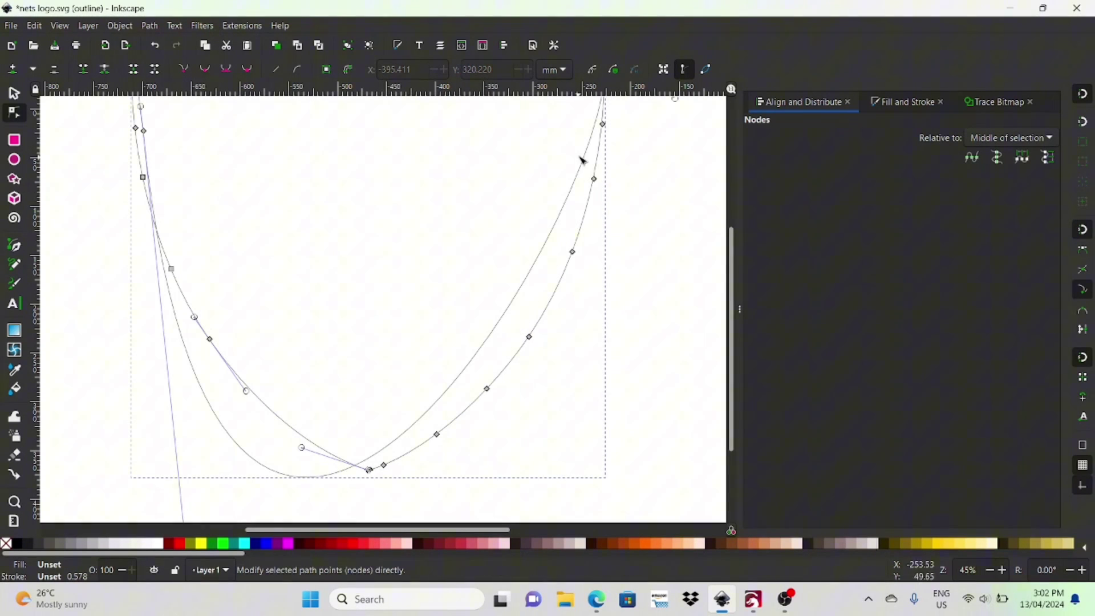
scroll(538, 222, up, 5)
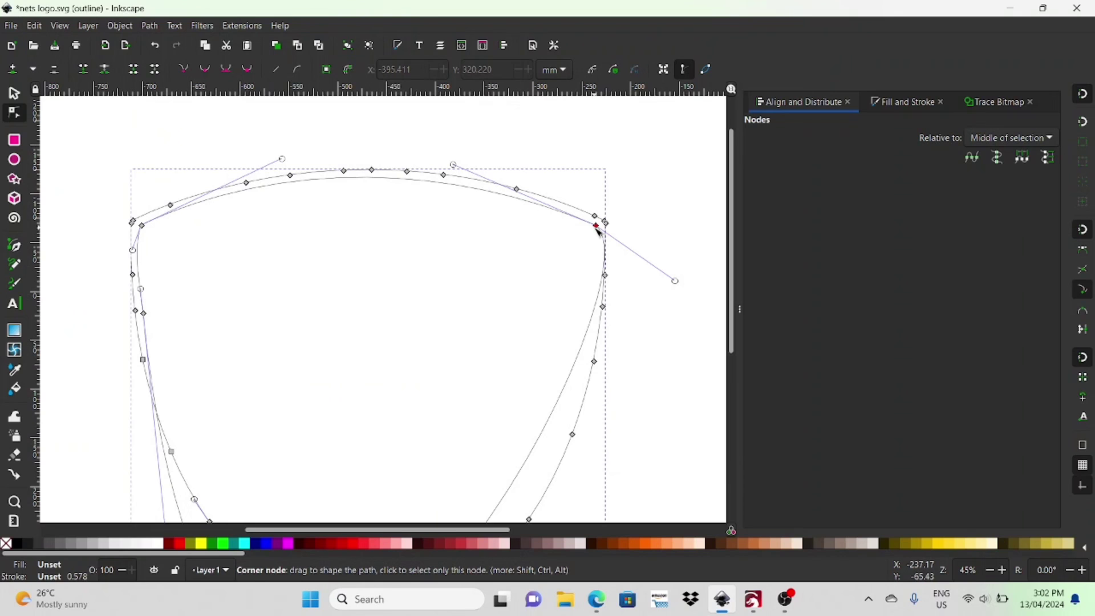
click(596, 227)
shift+click(142, 226)
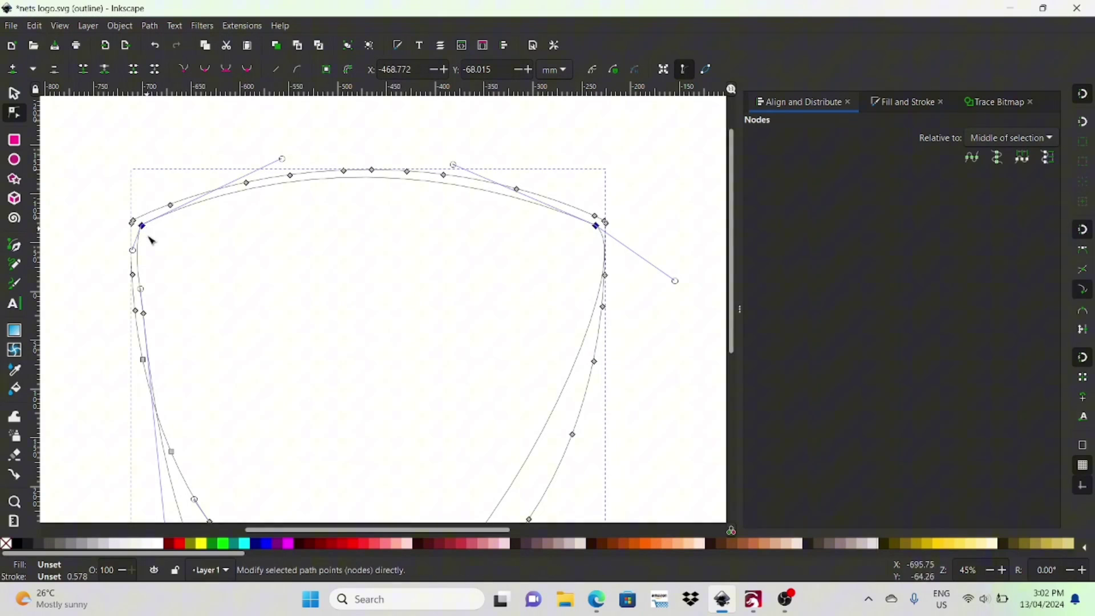
click(204, 317)
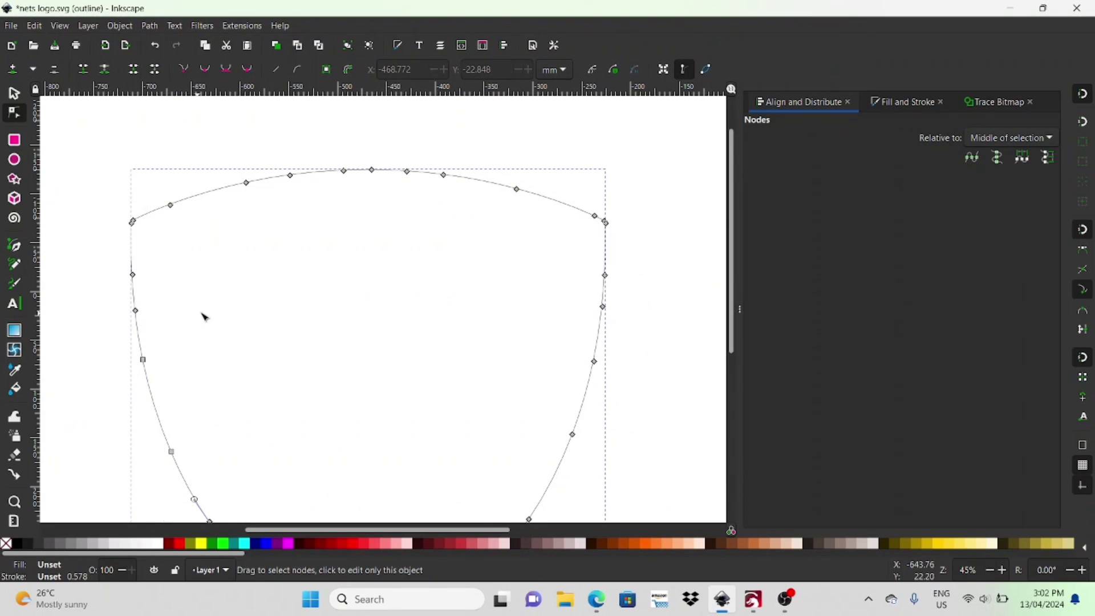
scroll(230, 314, down, 2)
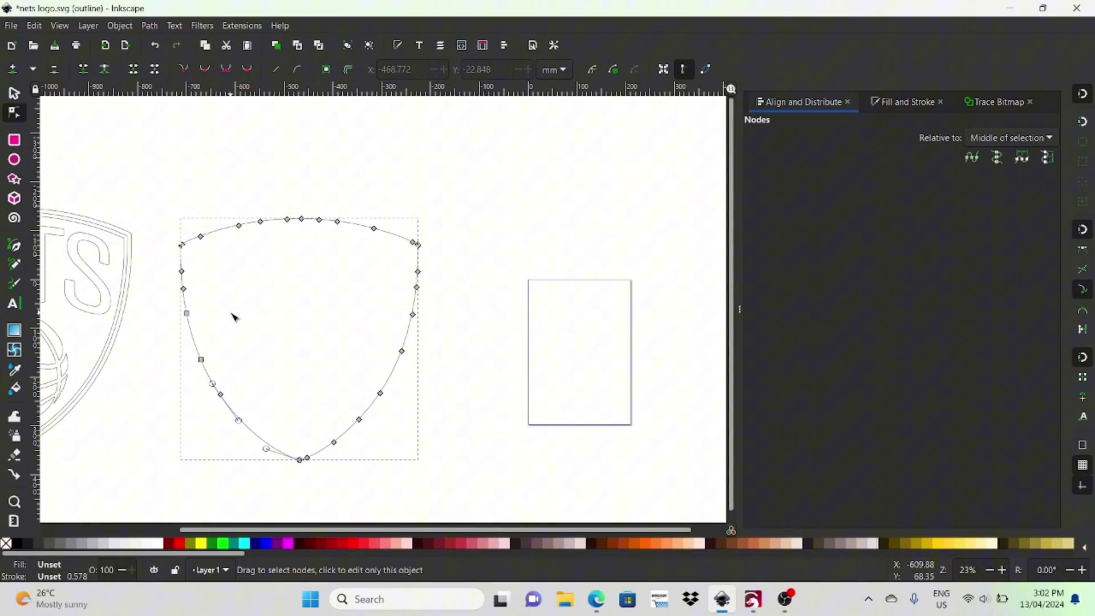
Step: Switch to the Selector tool and set the display mode back to Normal
click(174, 197)
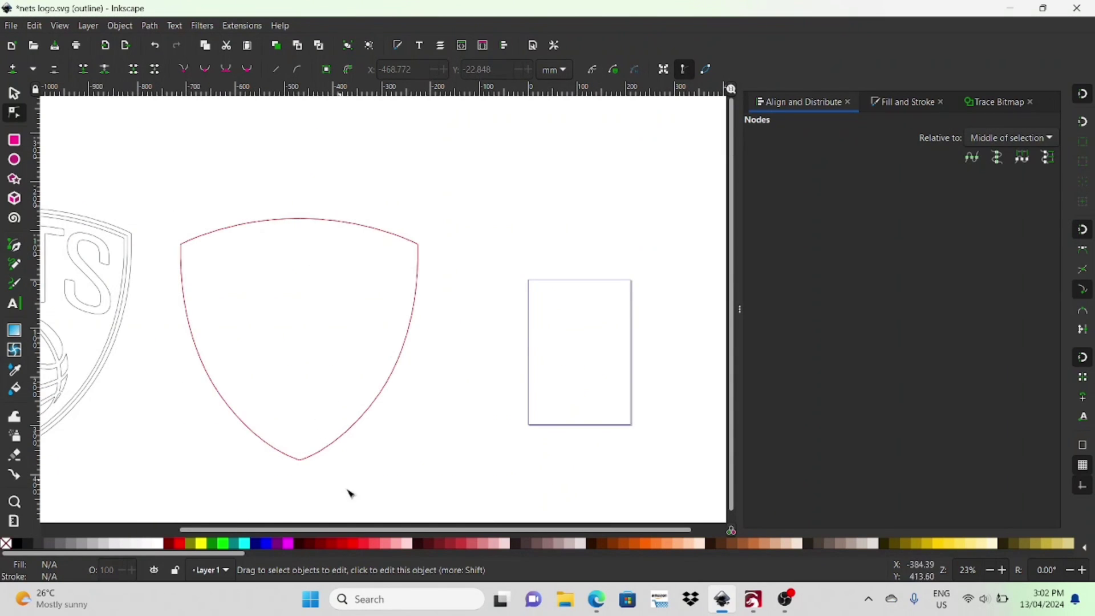
drag(387, 529, 239, 524)
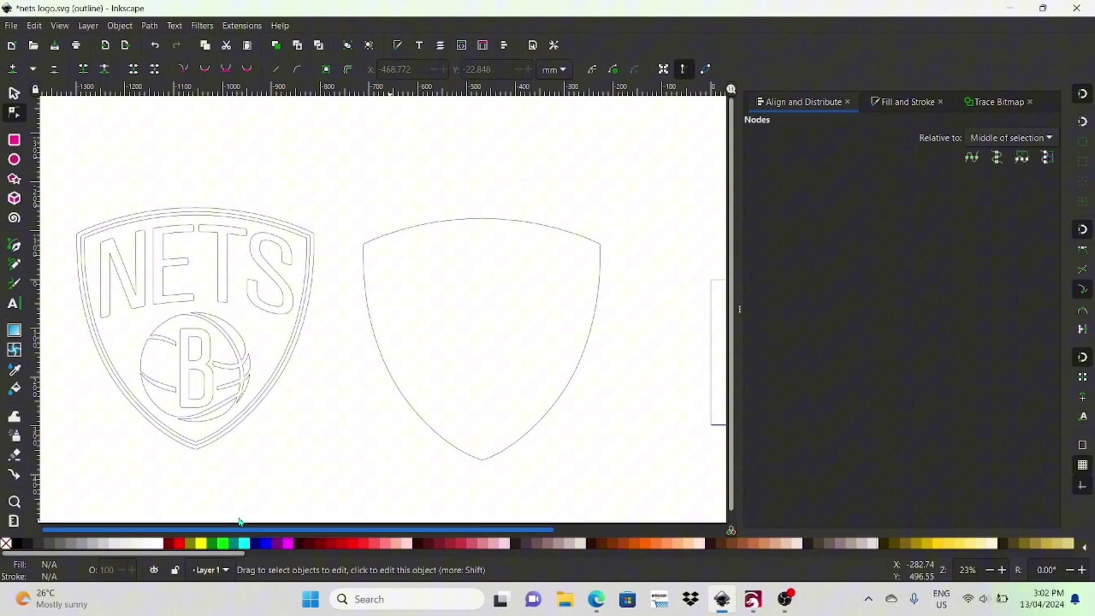
click(14, 93)
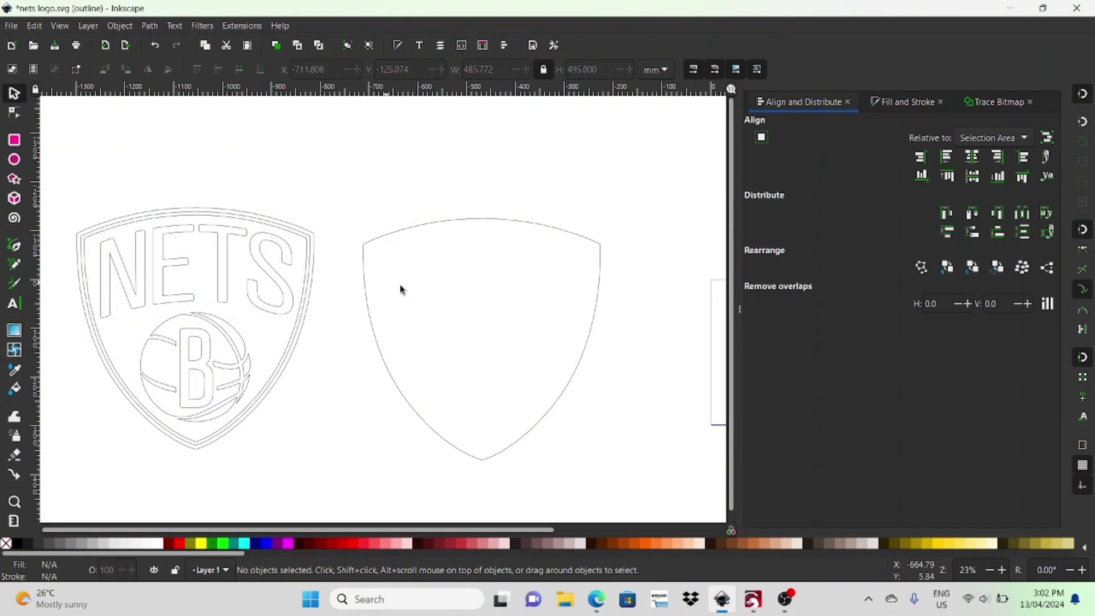
click(60, 26)
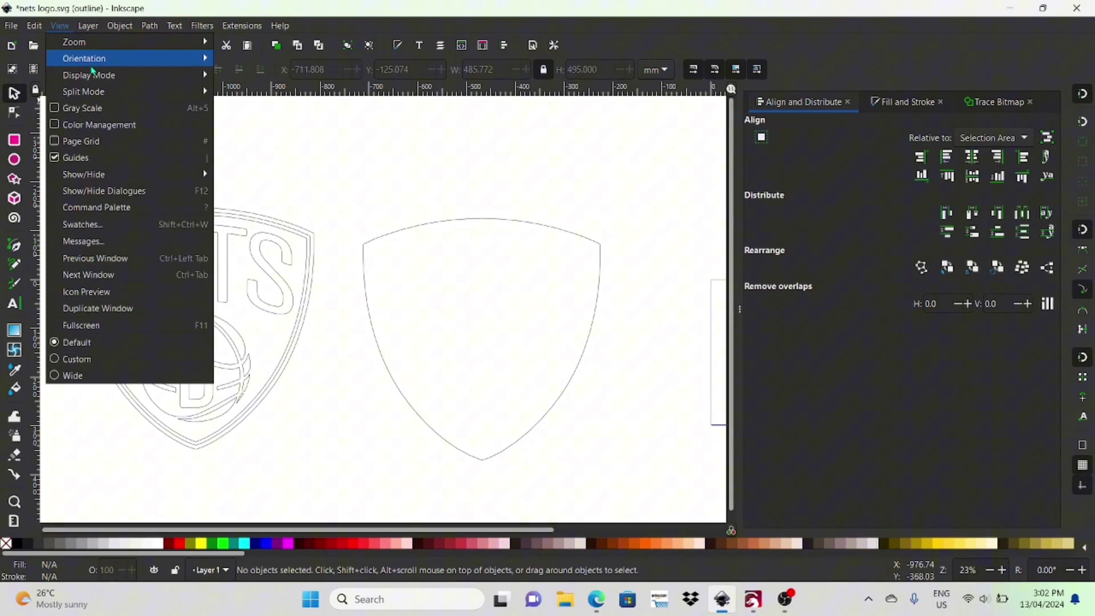
mouse_move(85, 73)
click(245, 73)
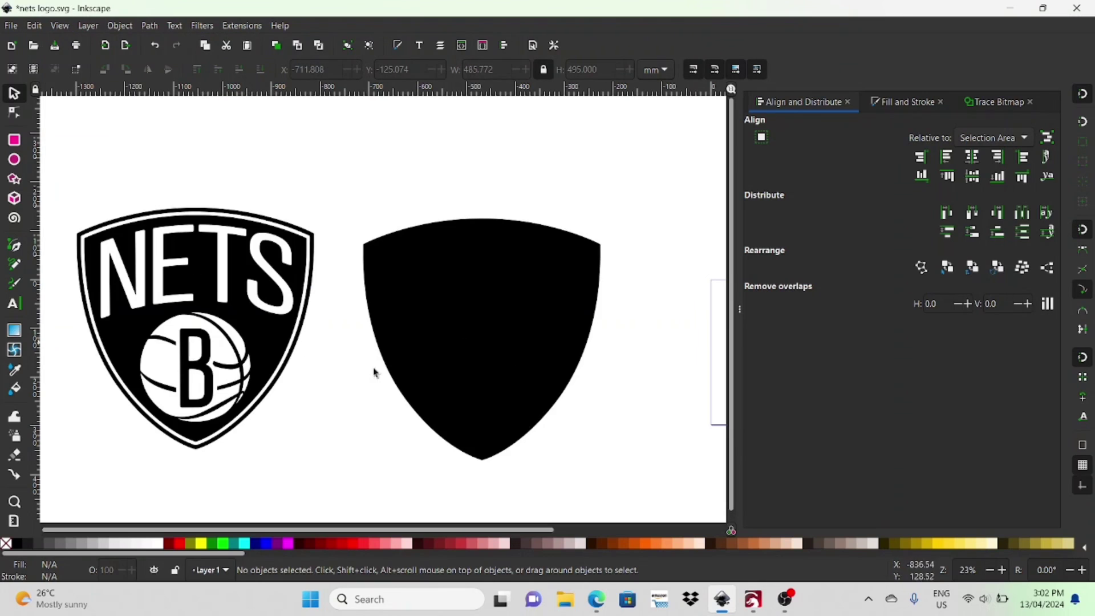
Step: Move the black shield slightly left, closer to the NETS logo
click(257, 319)
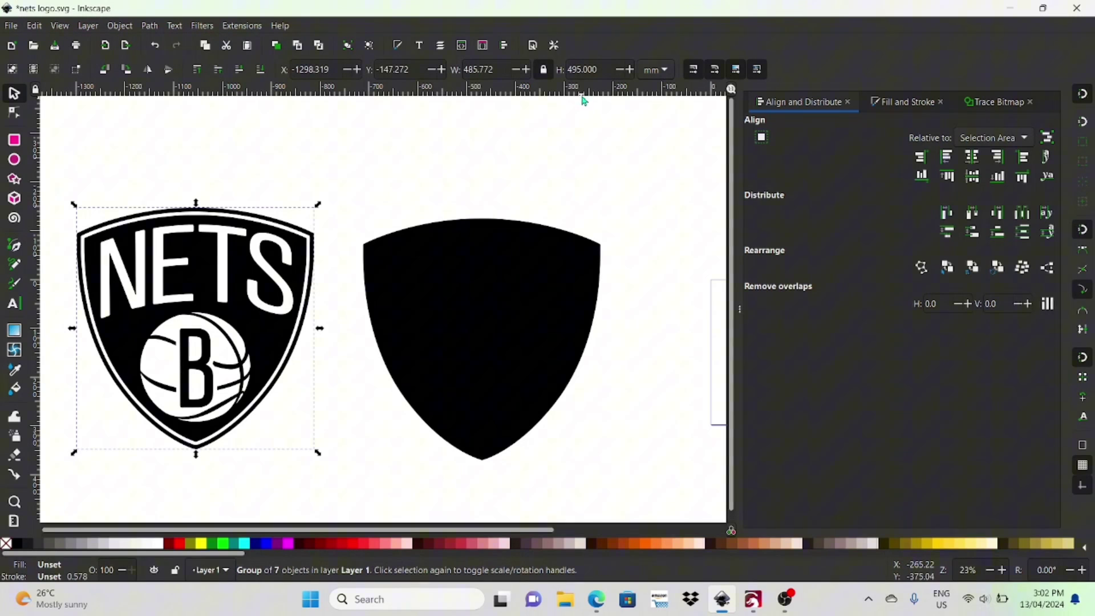
click(505, 256)
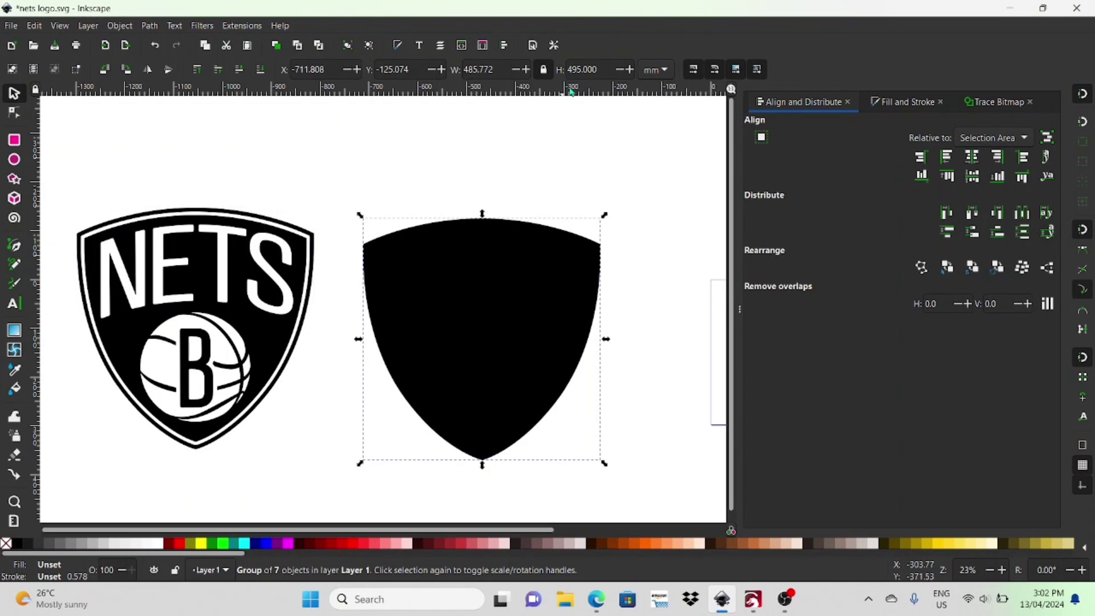
drag(508, 320, 478, 314)
key(Escape)
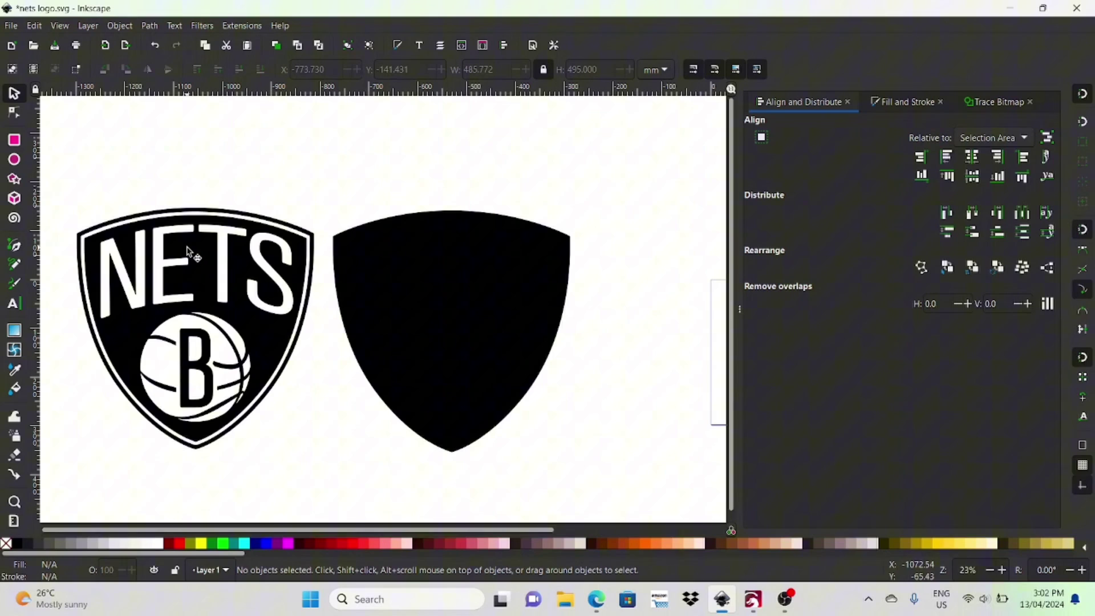
Step: Save the Inkscape drawing as 'nets logo' and bring up LightBurn
click(18, 26)
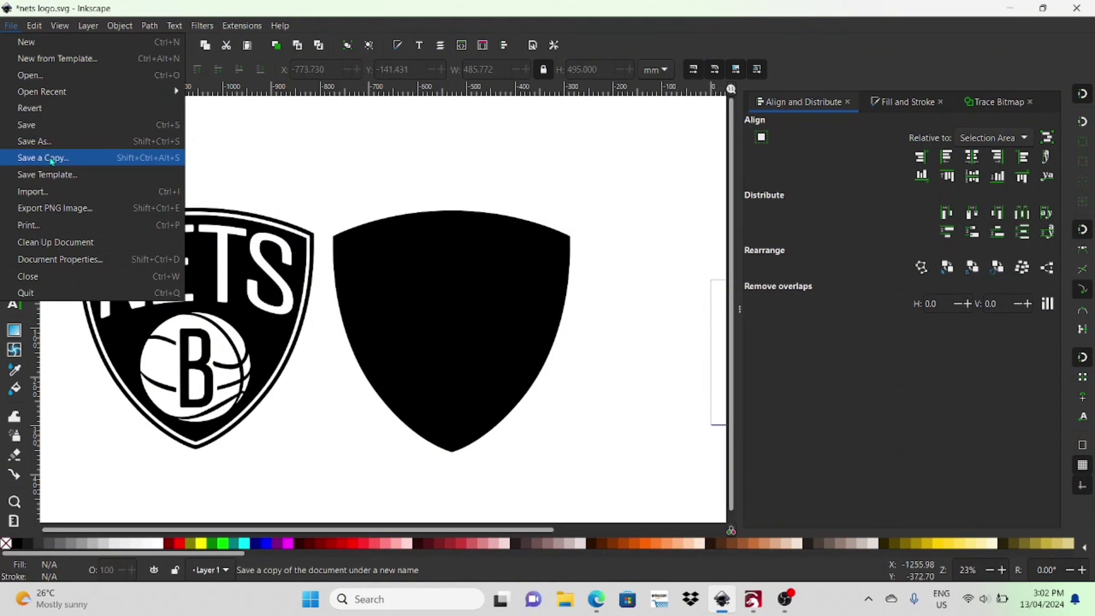
click(53, 142)
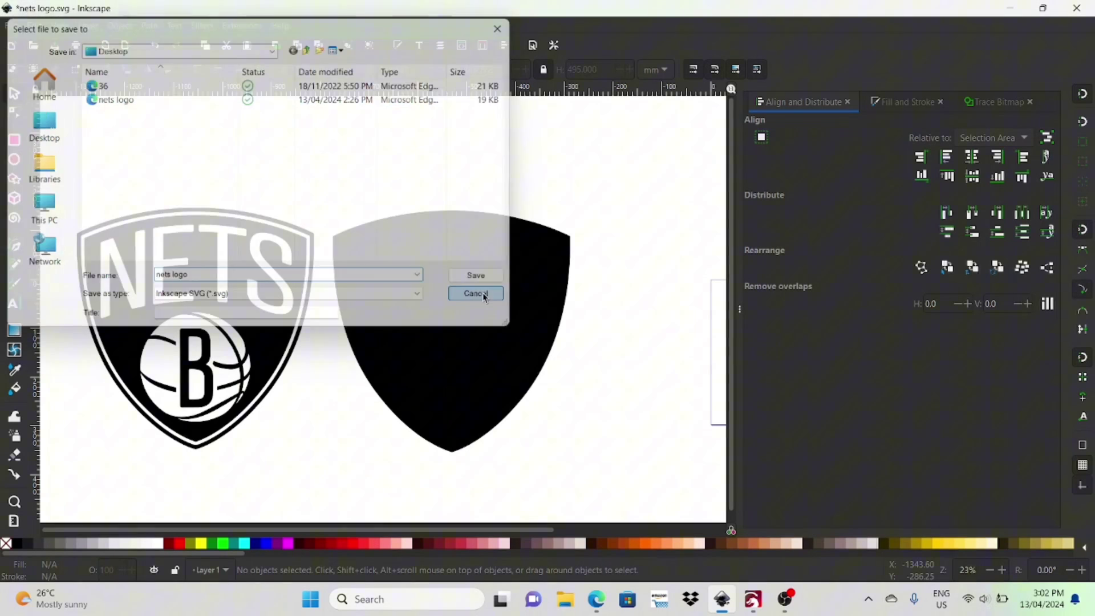
click(1010, 8)
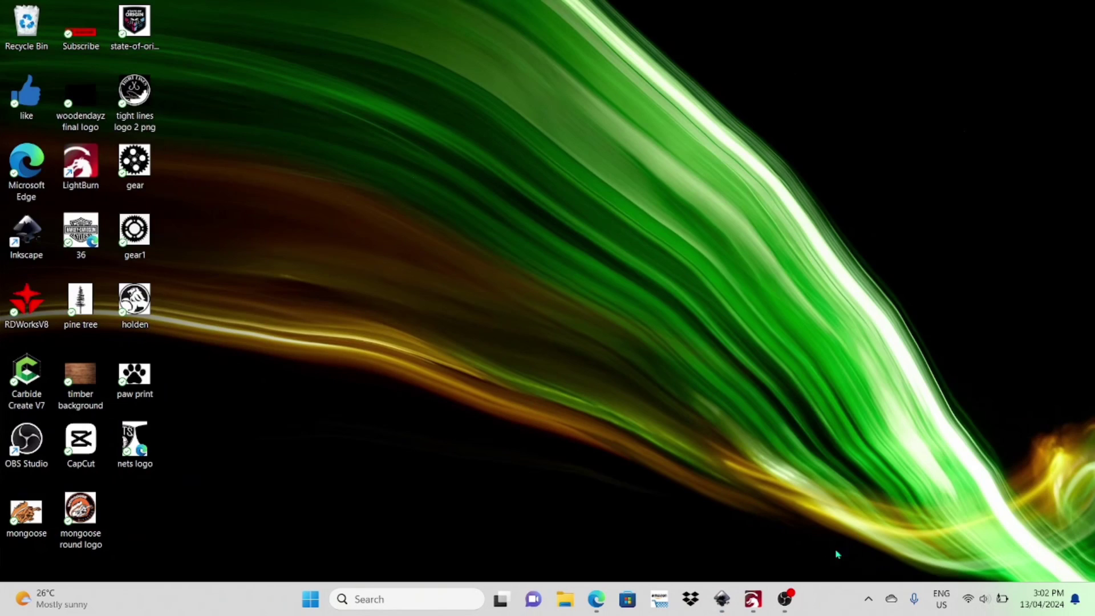
click(752, 599)
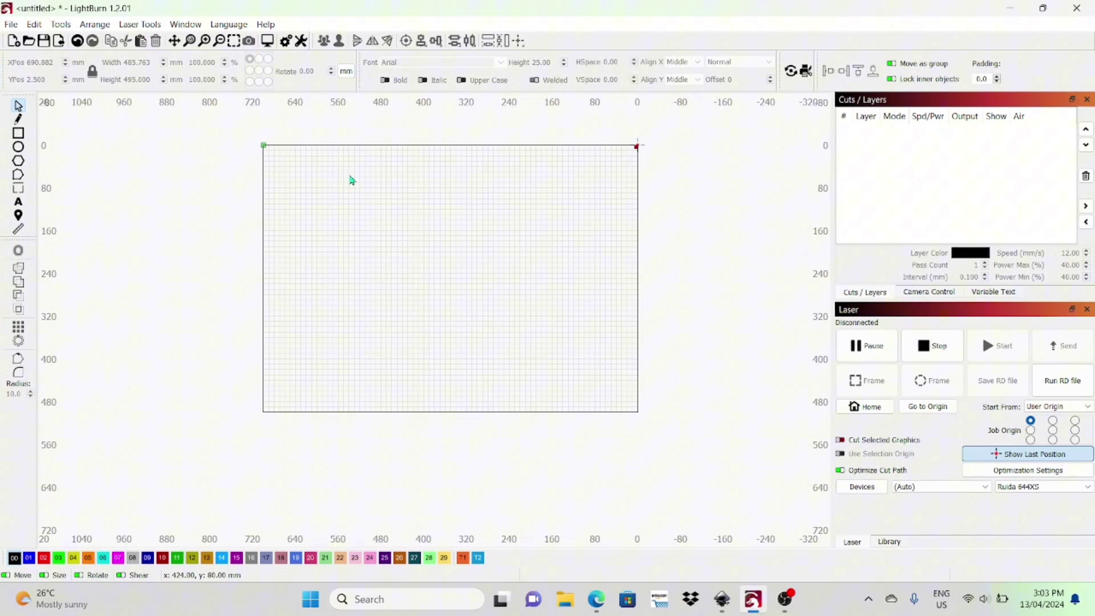
Step: Import the 'nets logo' file into LightBurn
click(60, 43)
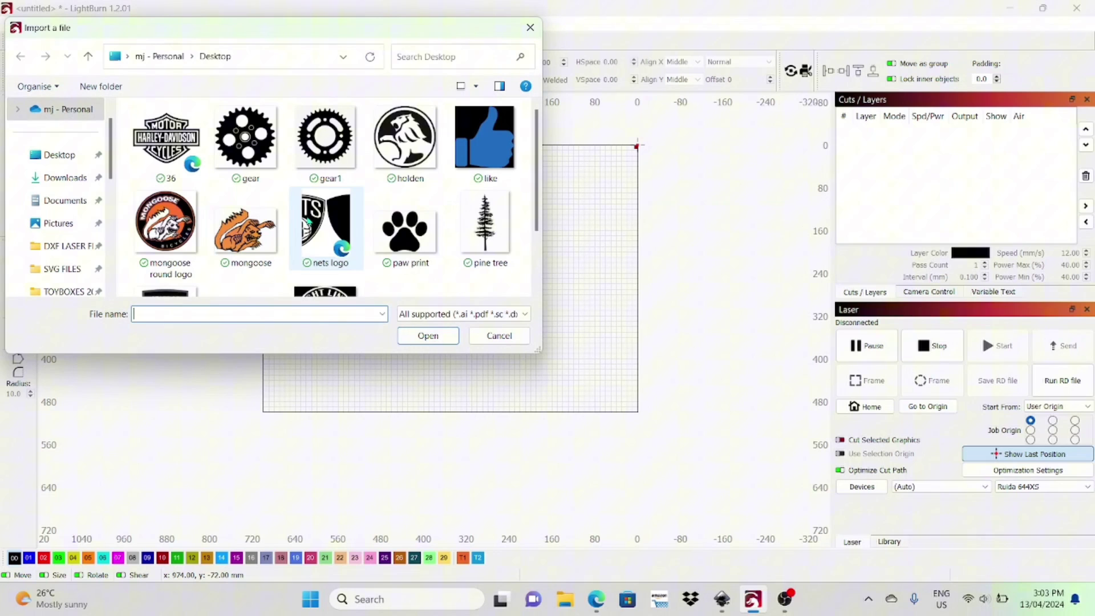
click(327, 226)
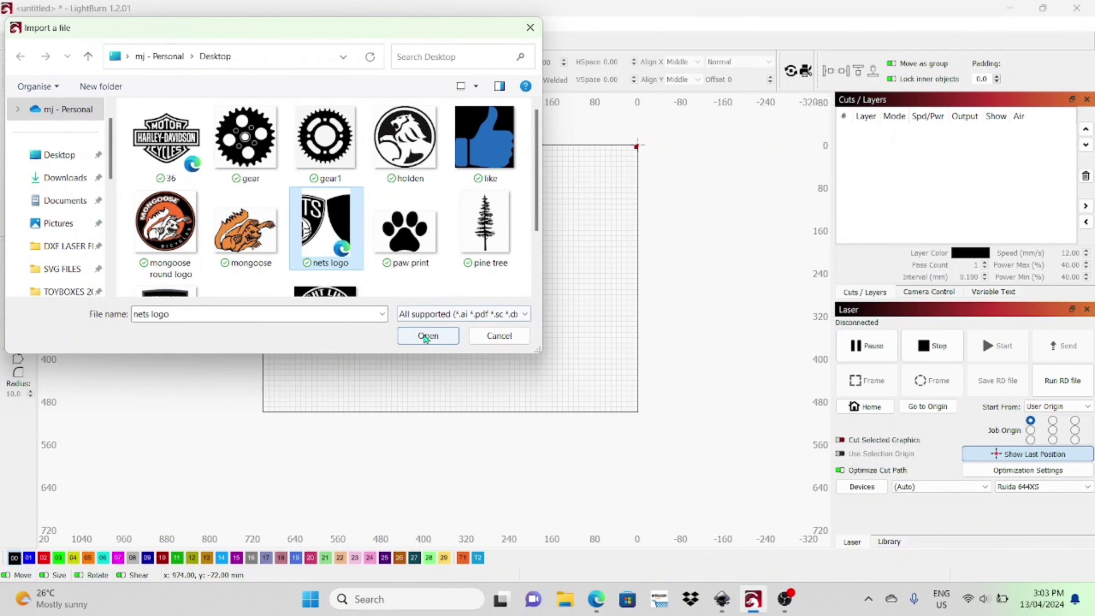
click(428, 336)
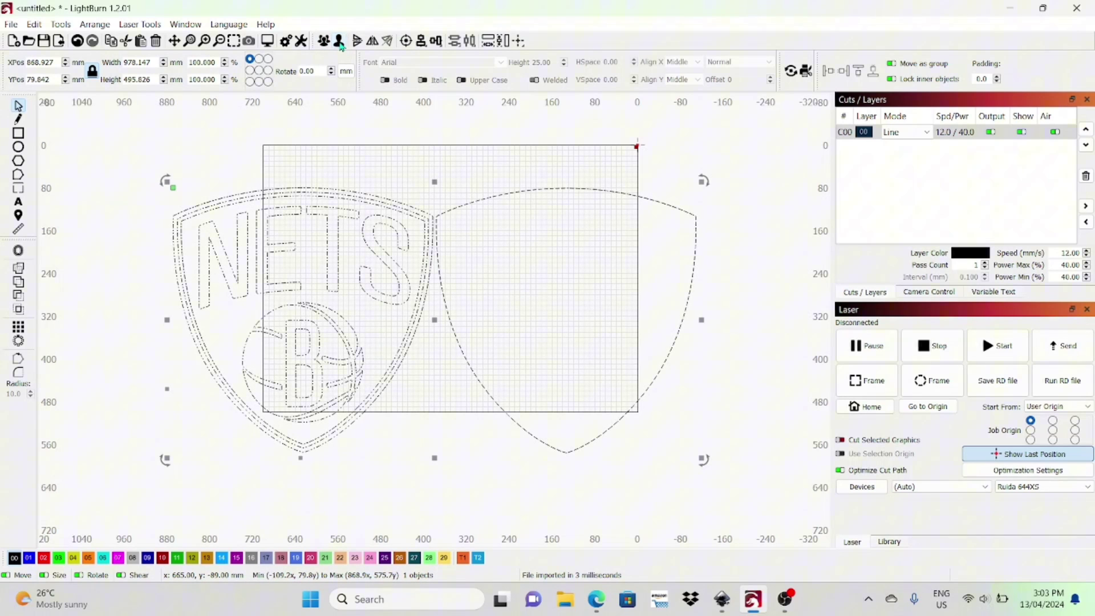
Step: Ungroup the artwork, delete the plain shield, and place the NETS logo in the work area's top-left
click(339, 41)
click(378, 125)
click(488, 204)
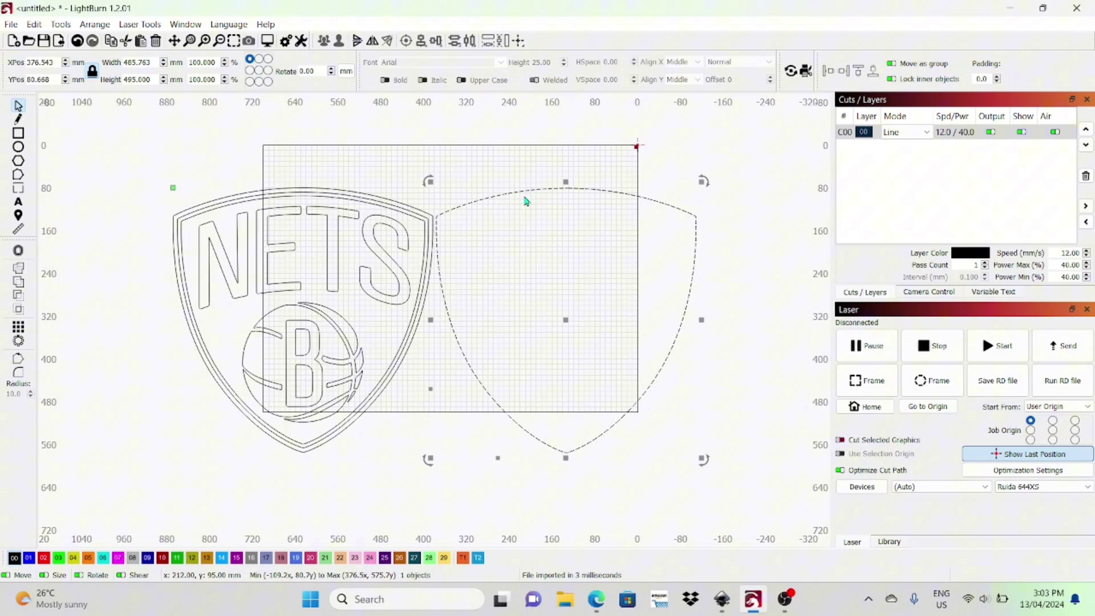
key(Delete)
click(348, 253)
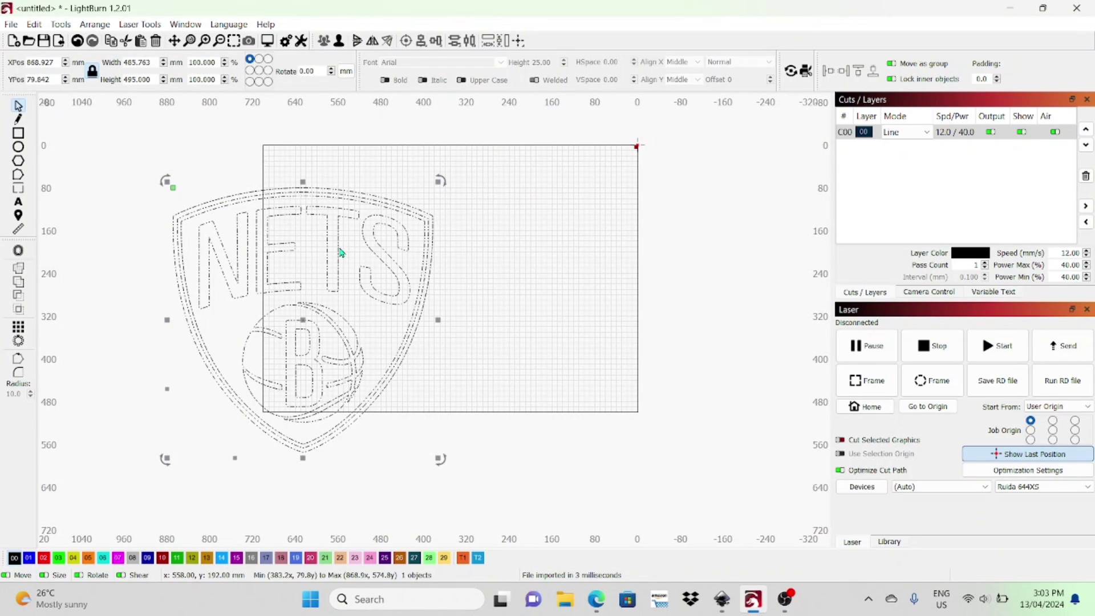
drag(316, 319, 398, 284)
Step: Zoom and select-check the full 485.763 × 495 mm logo outline, then switch to Easel
click(527, 361)
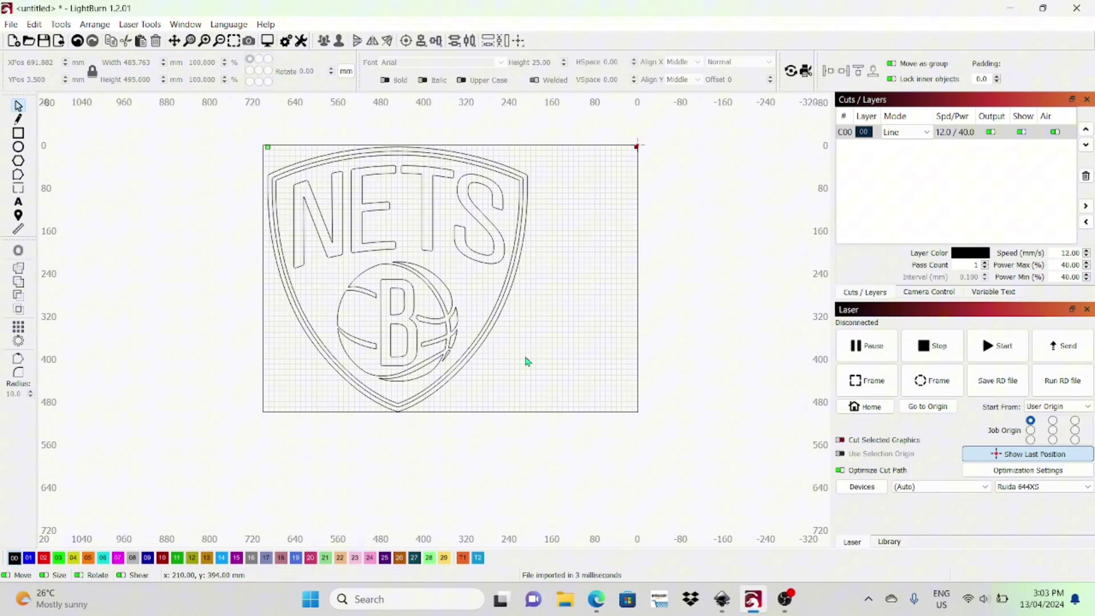
scroll(366, 261, up, 1)
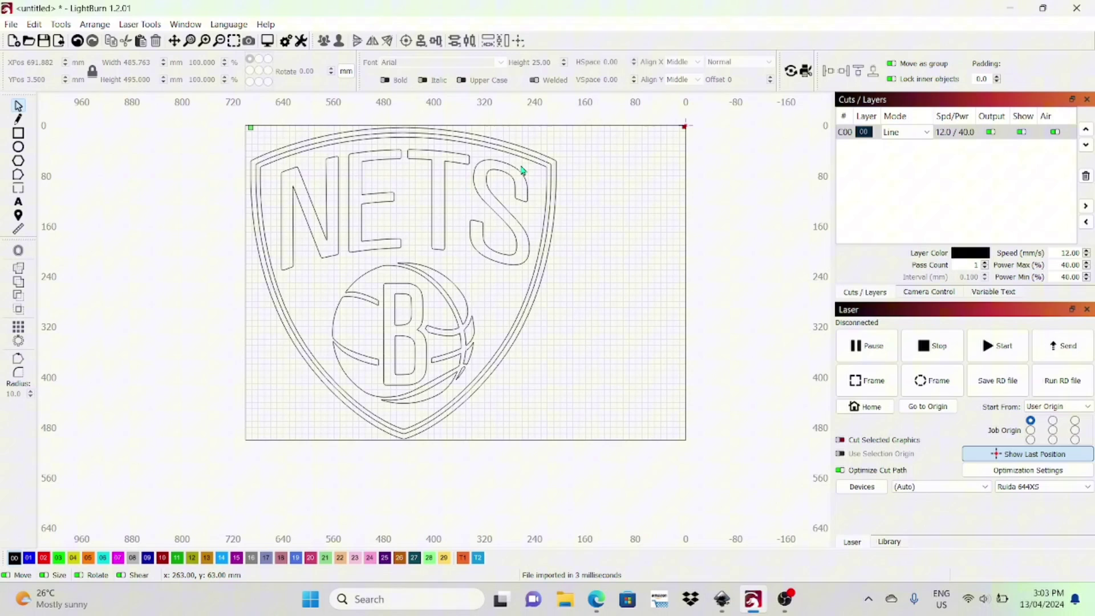
scroll(520, 169, up, 5)
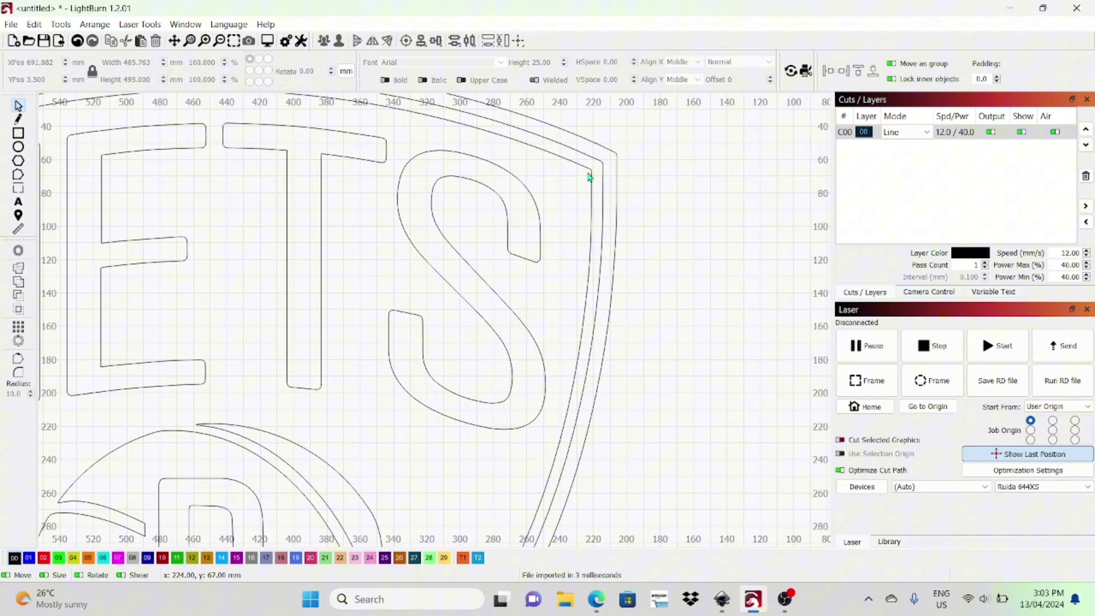
click(590, 168)
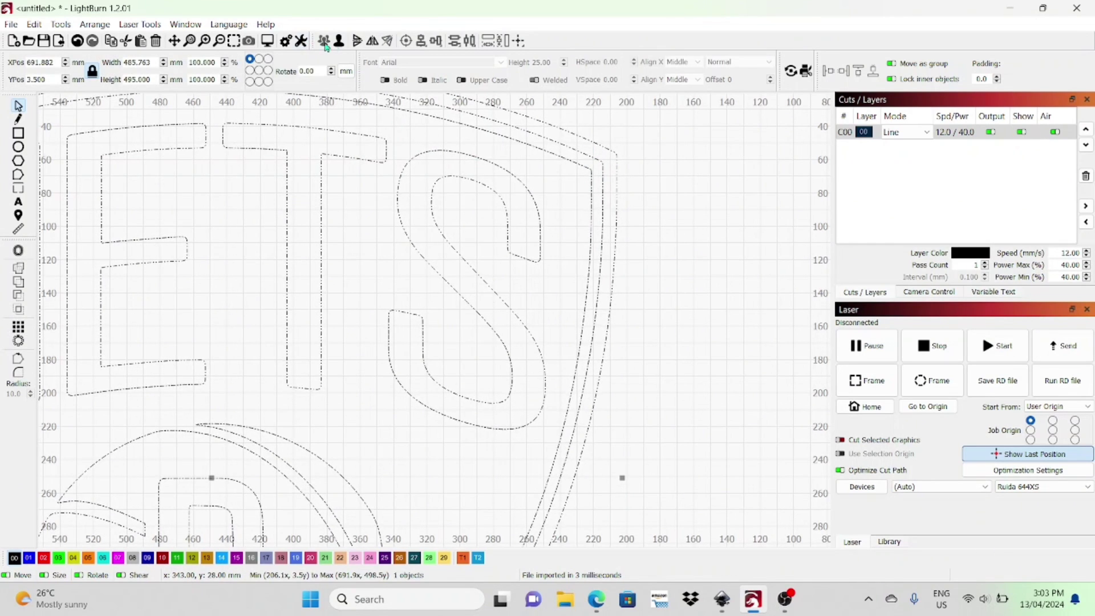
click(679, 235)
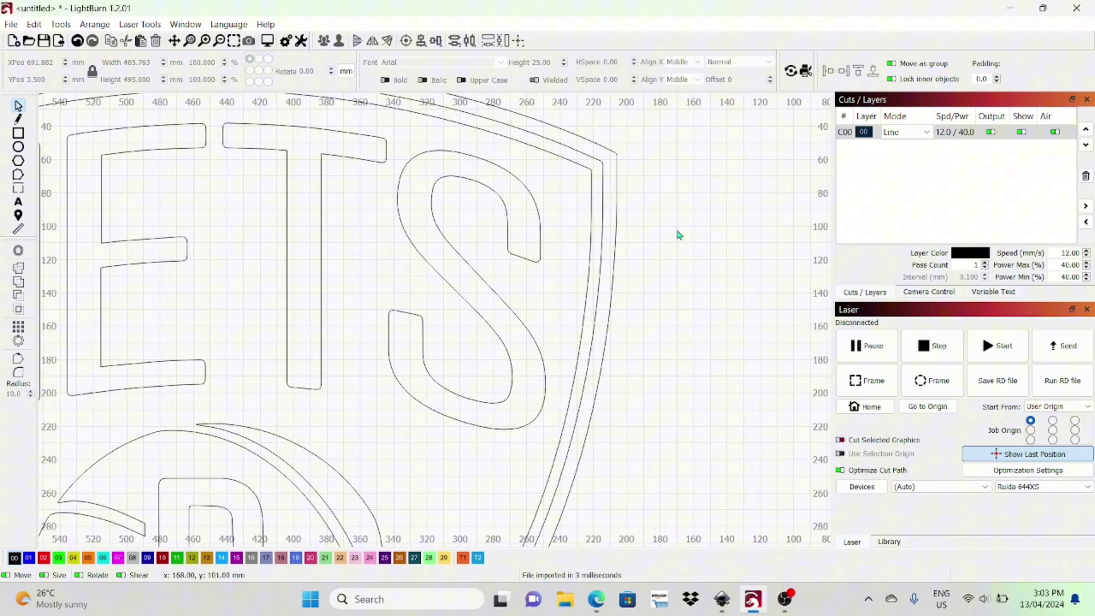
click(600, 204)
scroll(599, 206, down, 4)
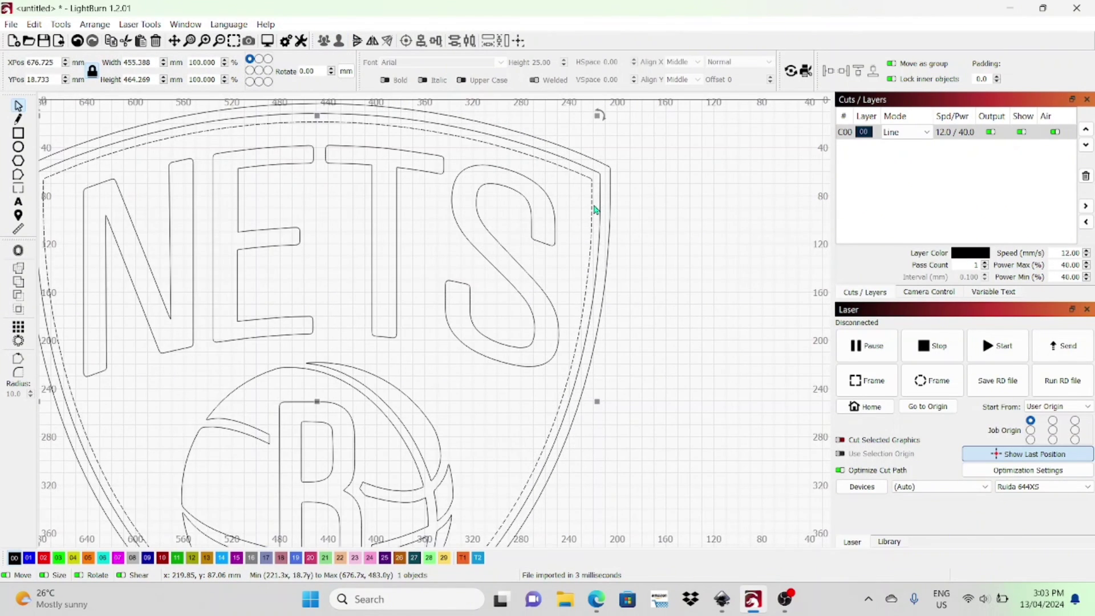
click(579, 248)
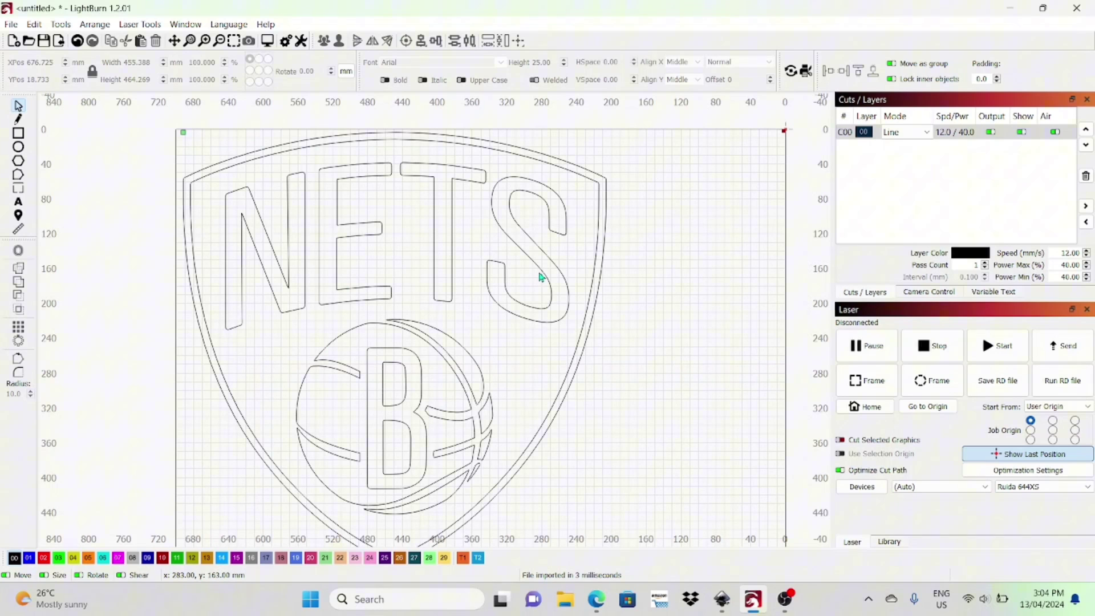
scroll(541, 277, down, 1)
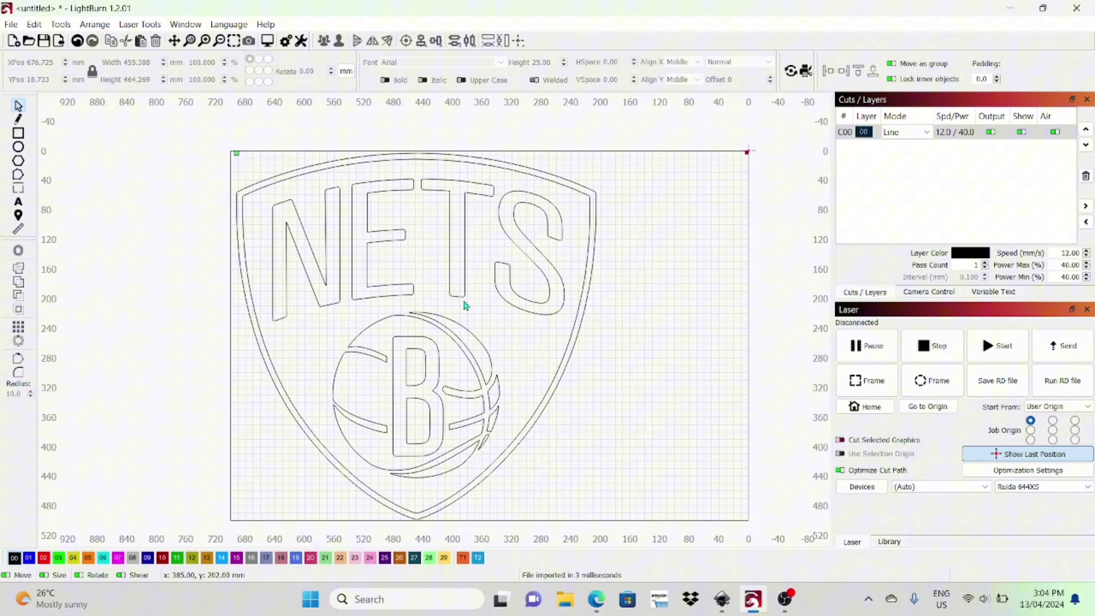
key(alt+Tab)
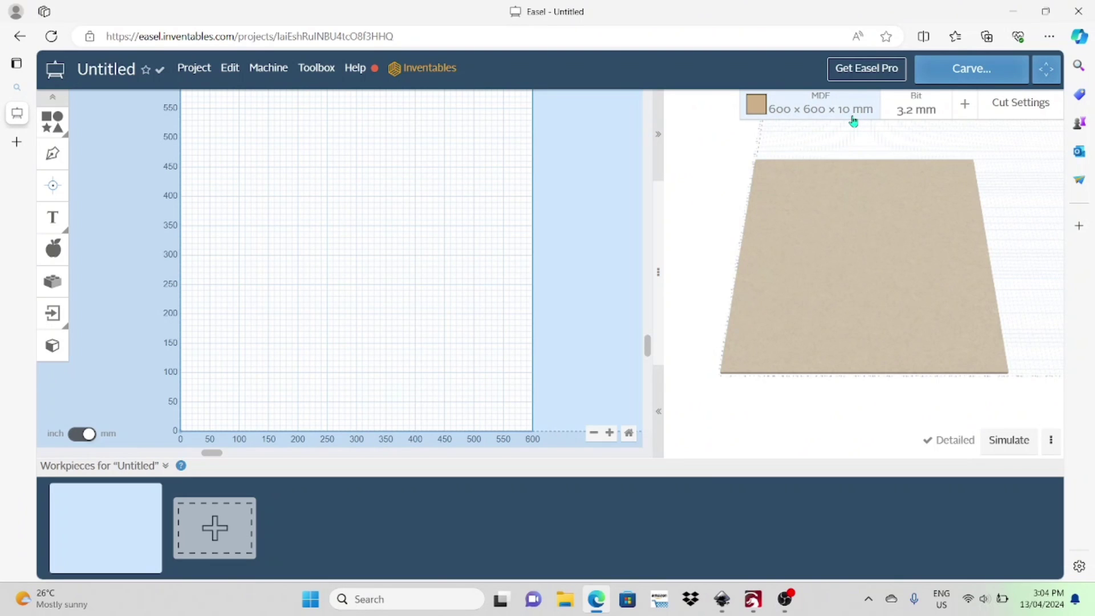
Step: Check the default material cut settings, then start importing an SVG file
click(1008, 107)
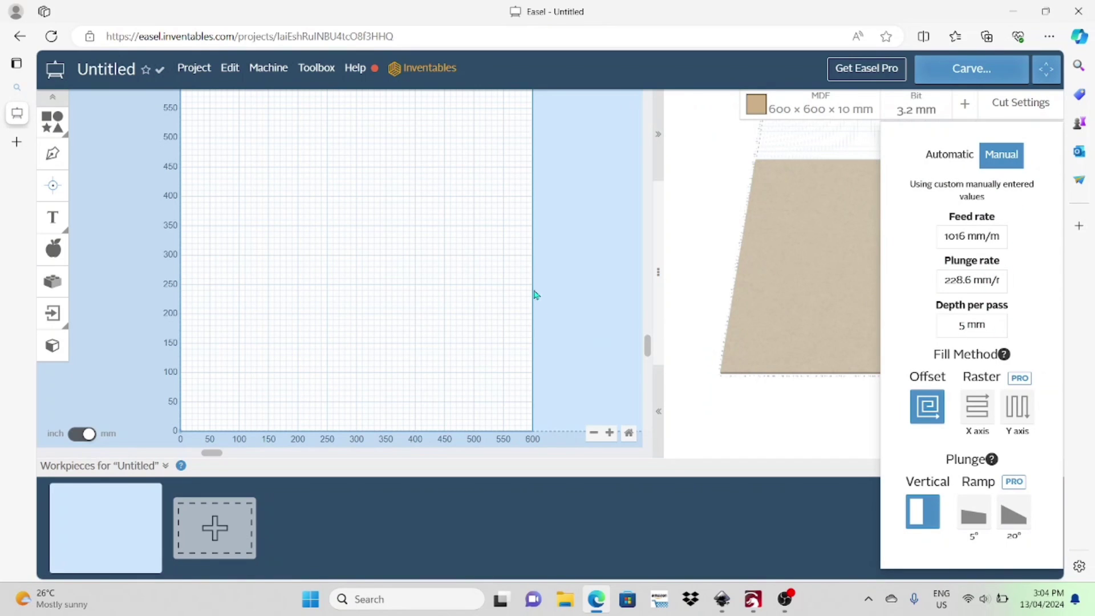
click(489, 248)
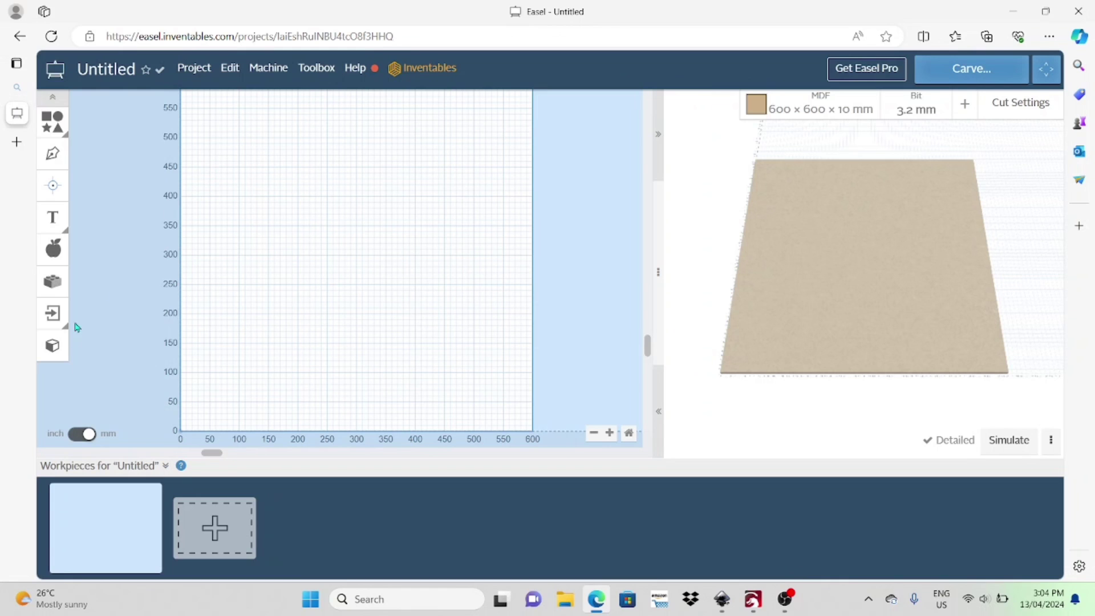
click(53, 313)
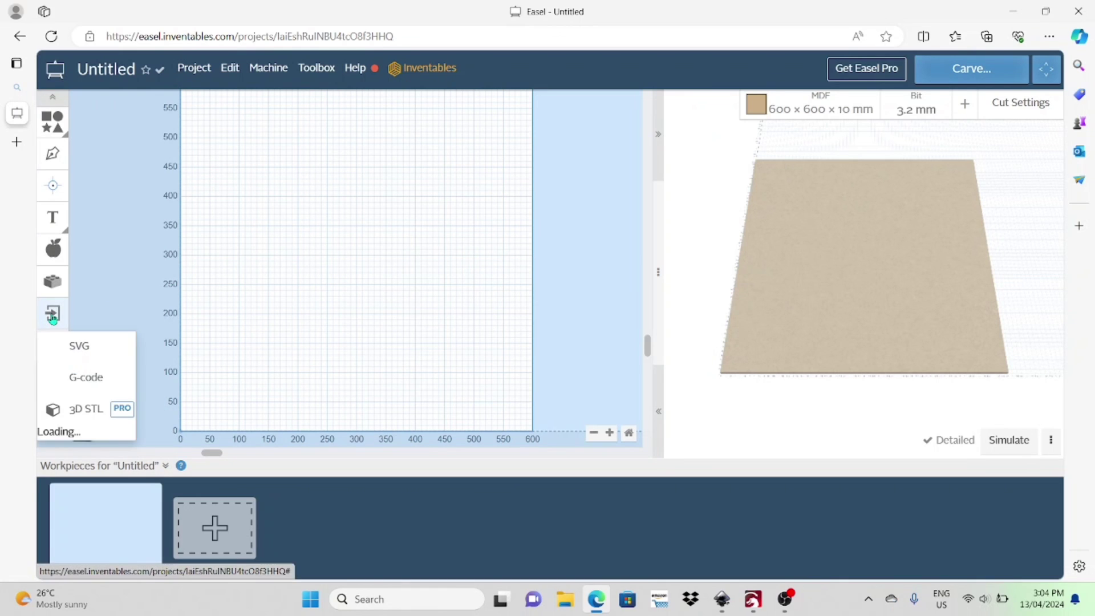
click(93, 350)
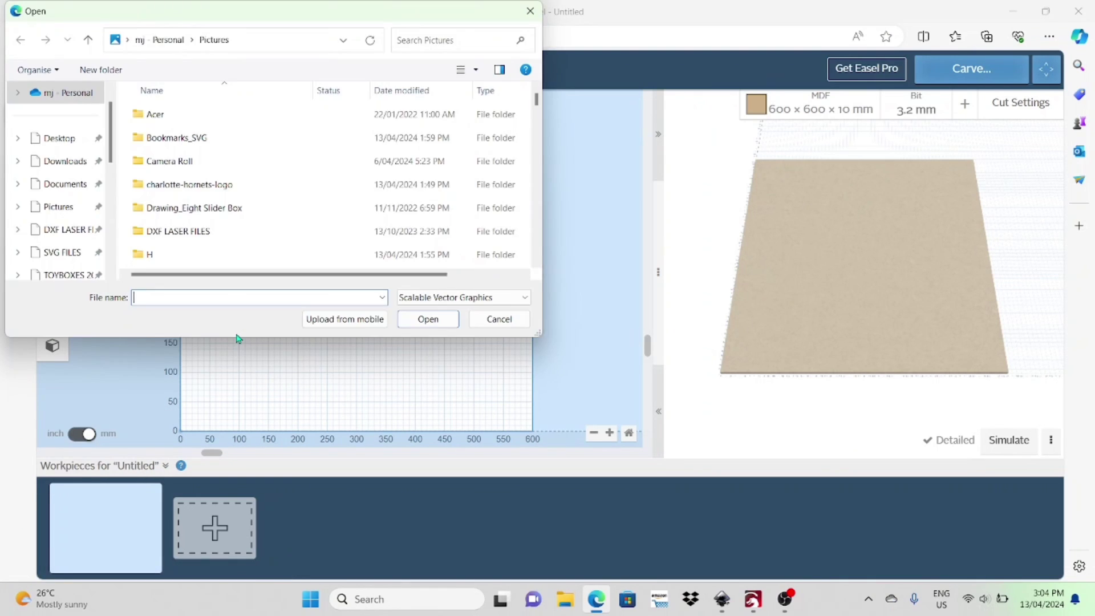
Step: Import the 'nets logo' SVG from the Desktop
click(49, 145)
click(192, 137)
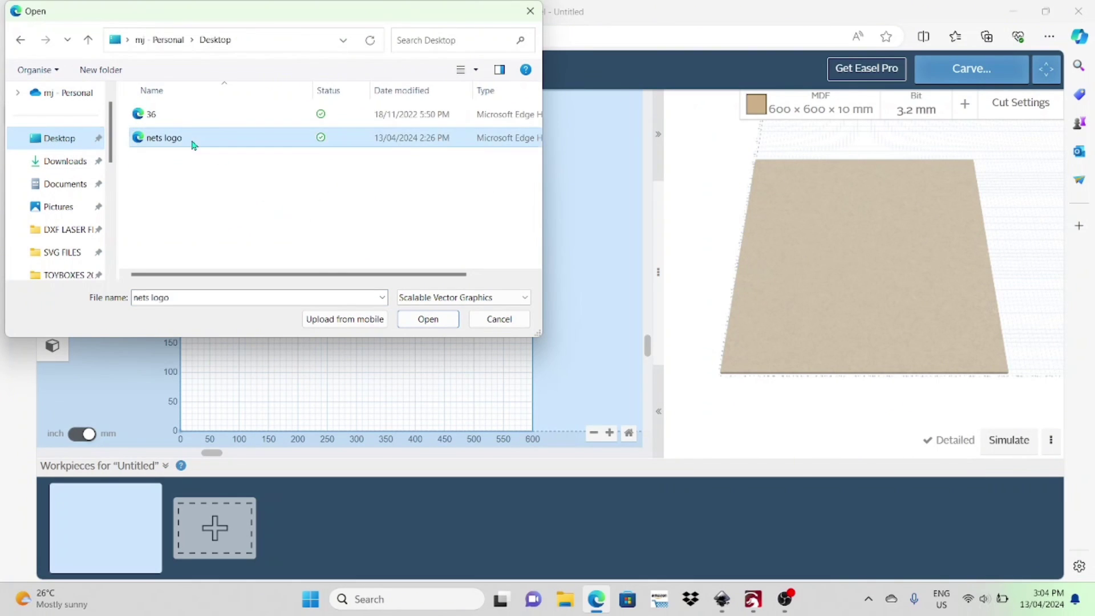
click(429, 319)
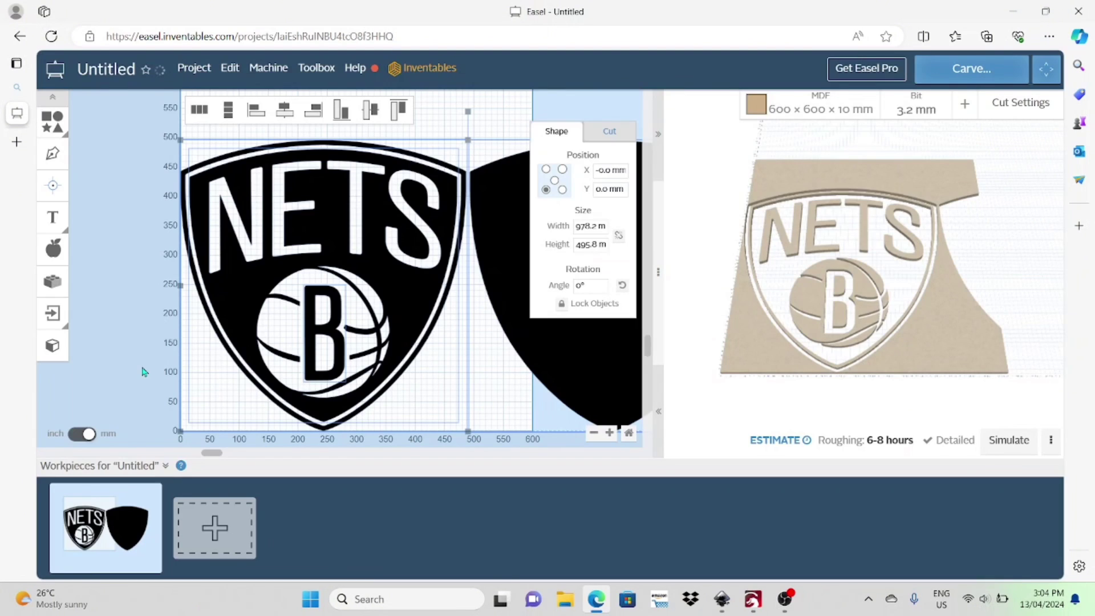
Step: Delete the NETS-lettered shield and the B outline shield, keeping only the solid black shield
click(292, 309)
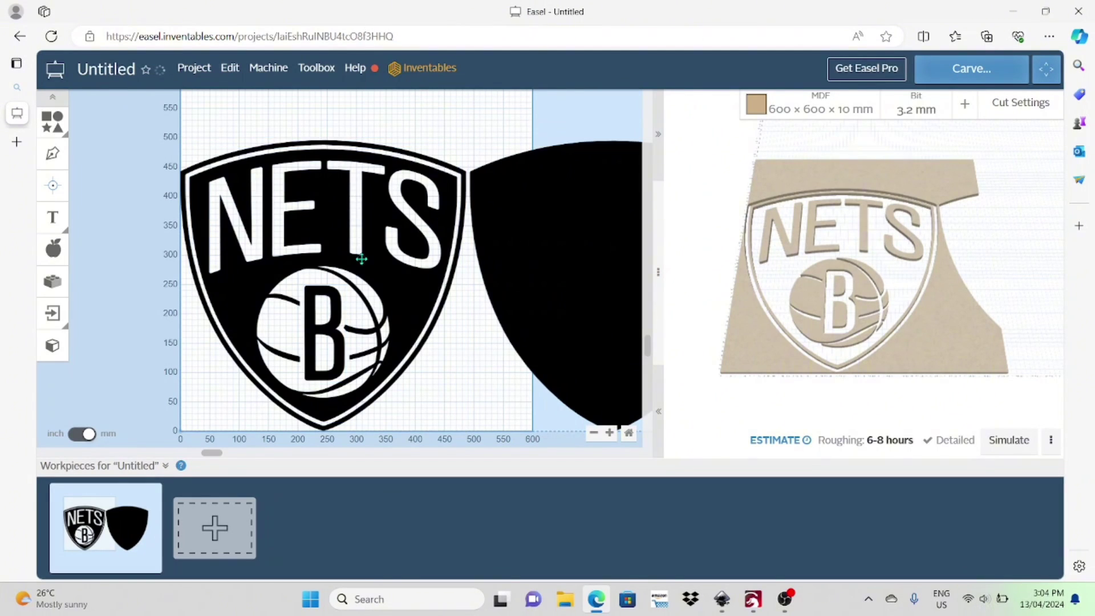
click(361, 259)
key(Delete)
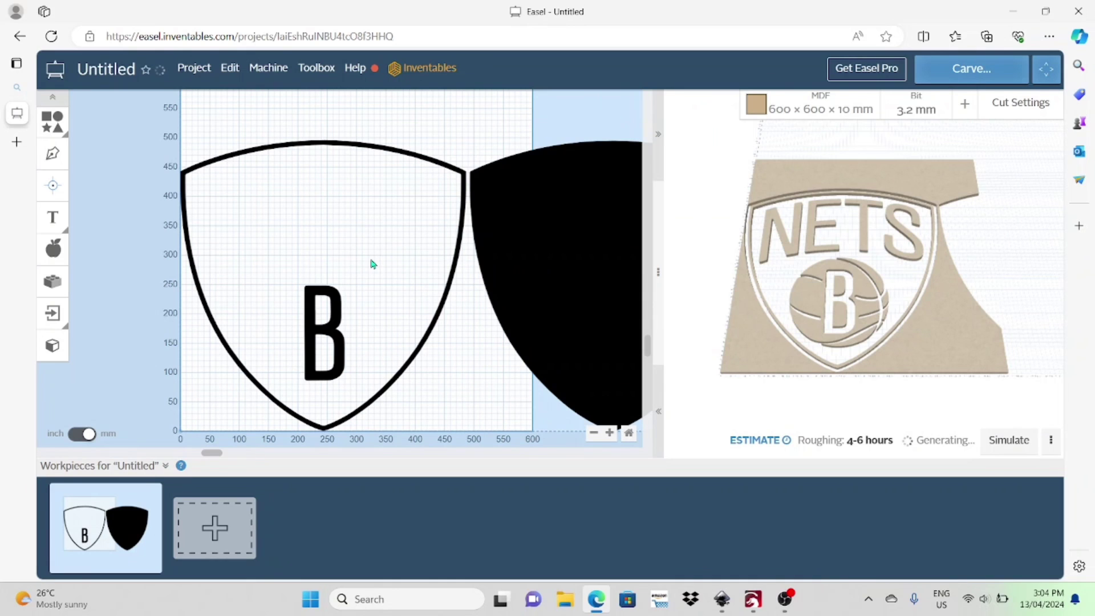
click(406, 155)
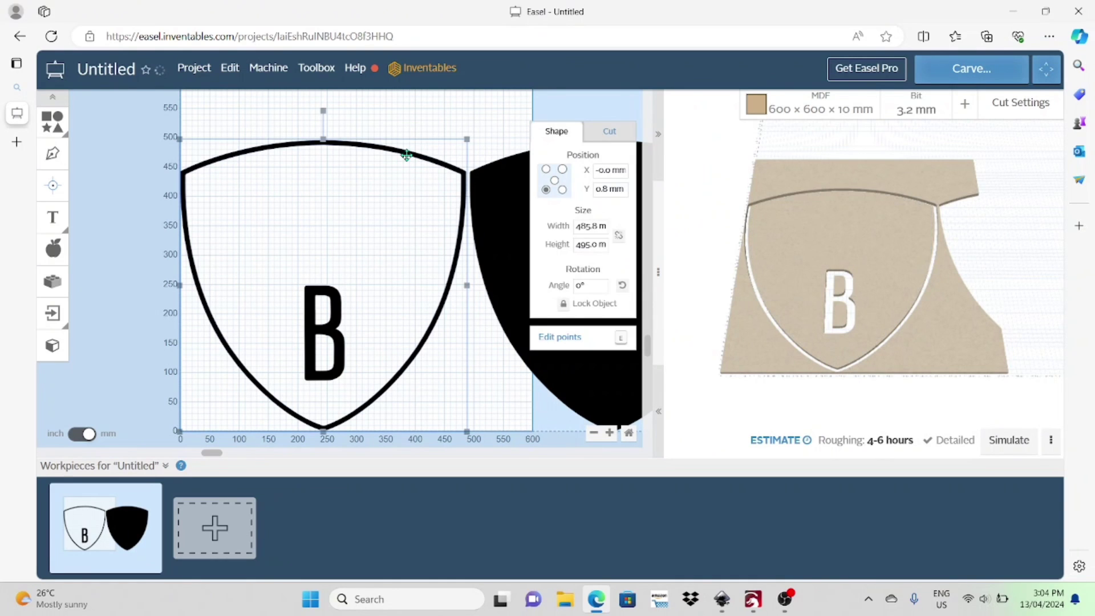
key(Delete)
Step: Move the black shield onto the 10 mm MDF stock and bring up its cut path types
click(508, 249)
drag(508, 249, 217, 241)
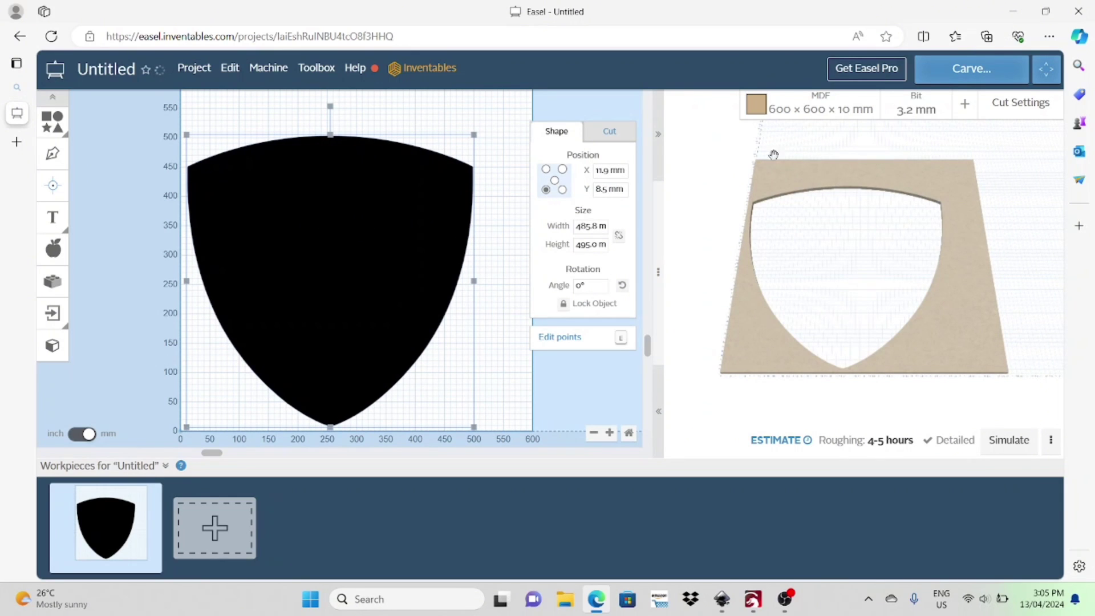
click(611, 138)
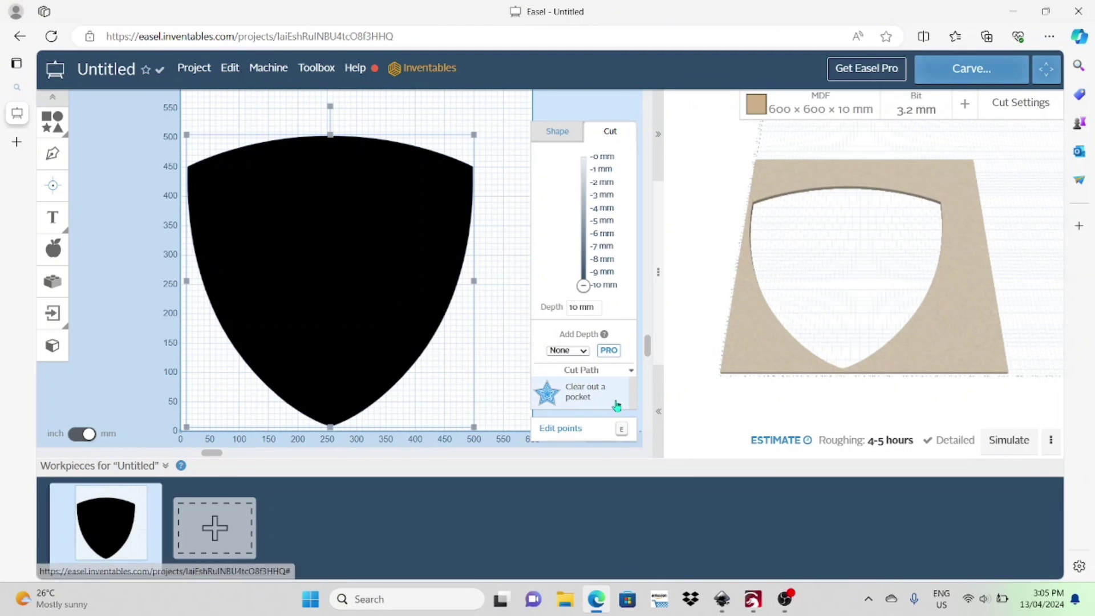
click(632, 374)
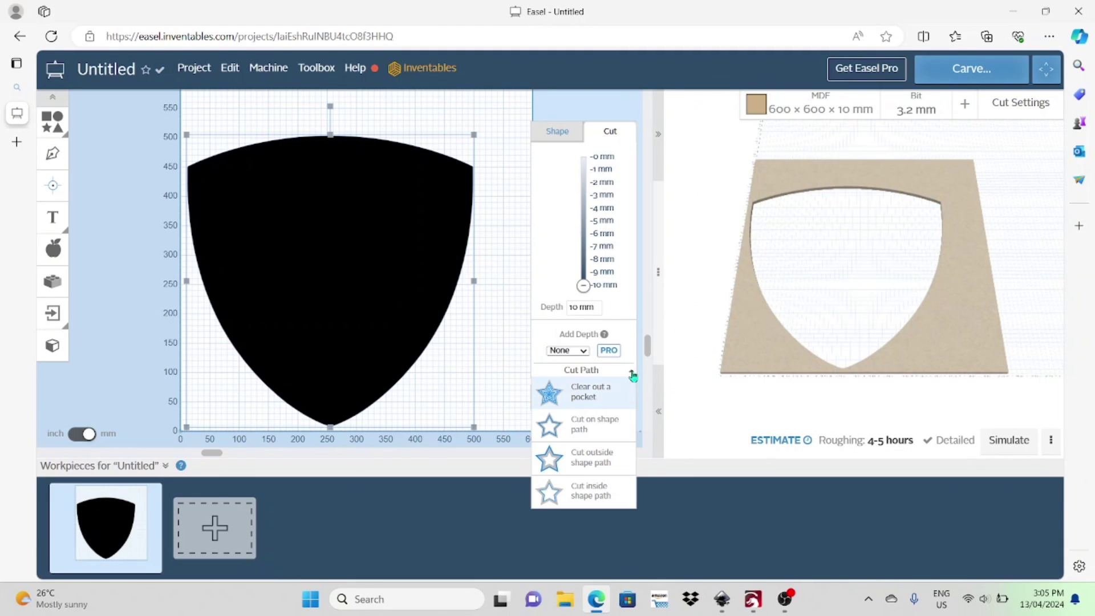
Step: Set the shield to cut outside its shape with four tabs, each 2 mm long
click(594, 462)
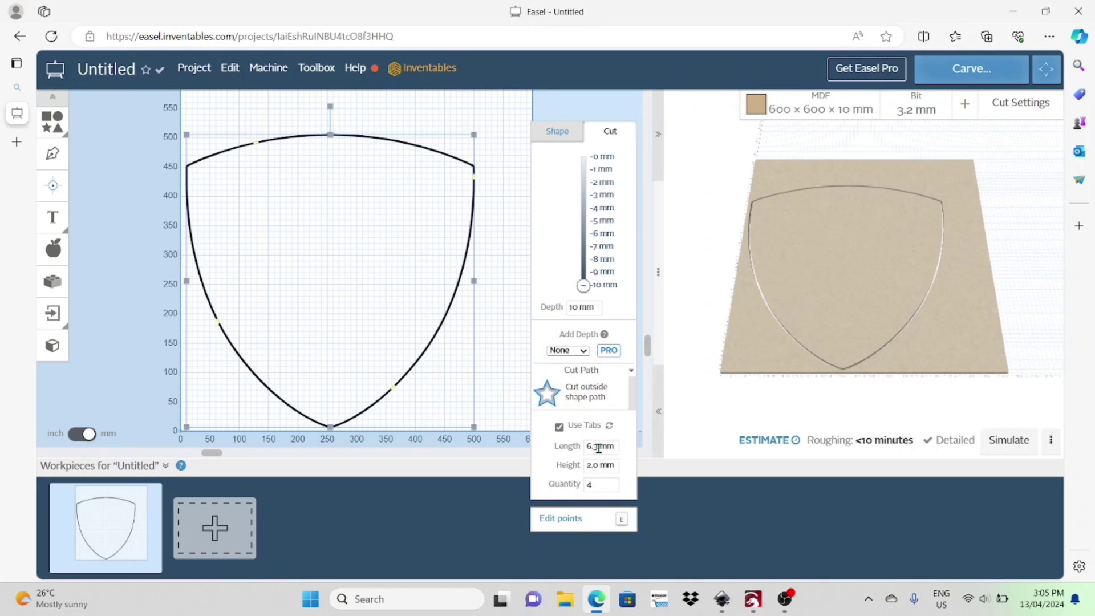
drag(598, 448, 572, 447)
text(2)
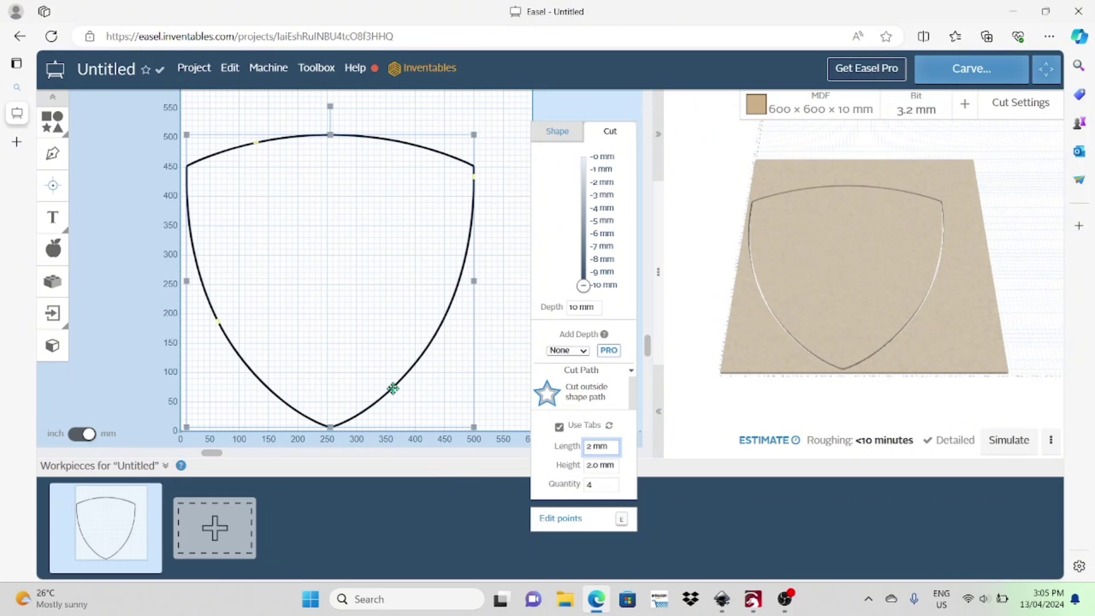
scroll(246, 344, up, 3)
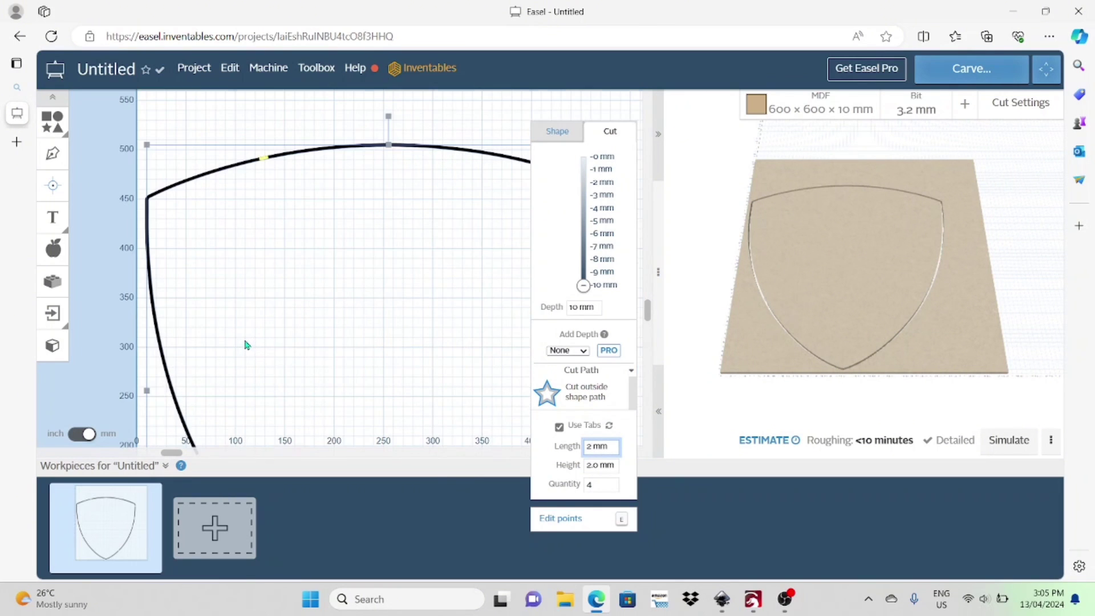
scroll(272, 201, down, 2)
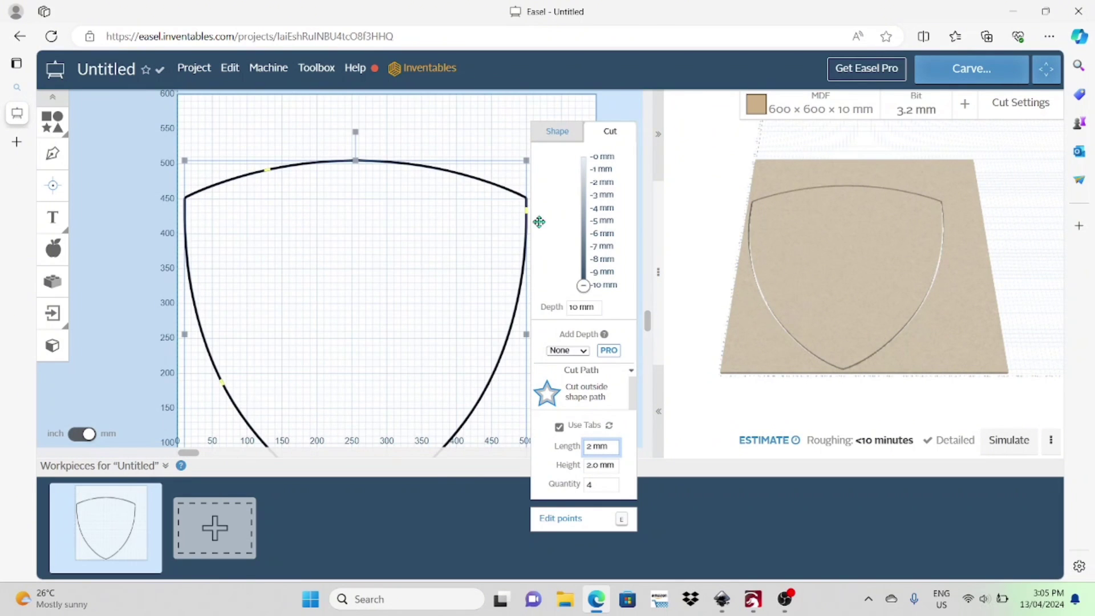
scroll(466, 320, down, 1)
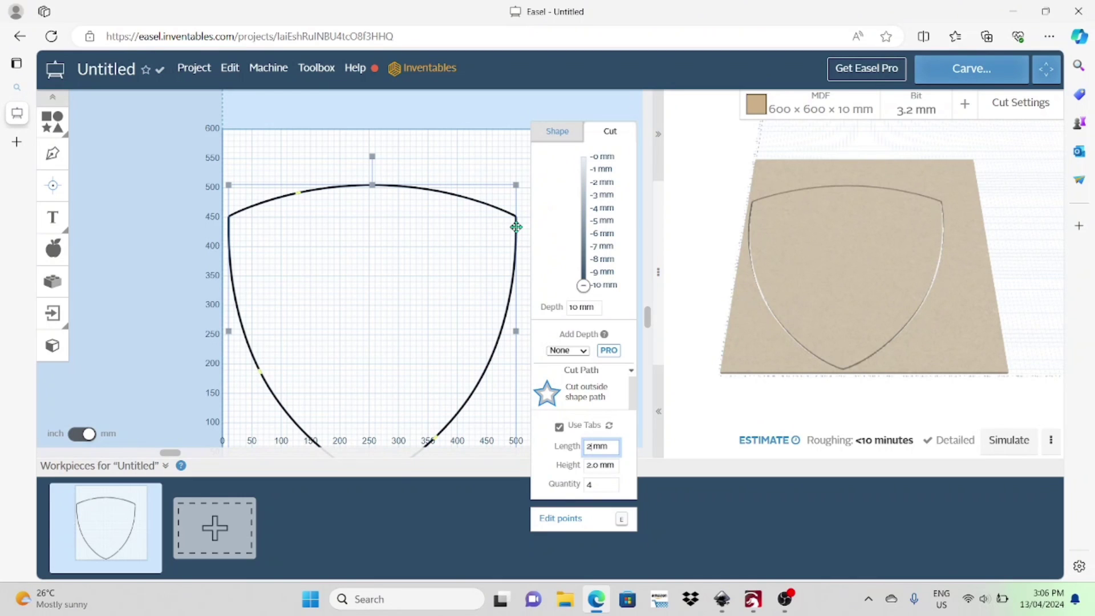
key(Return)
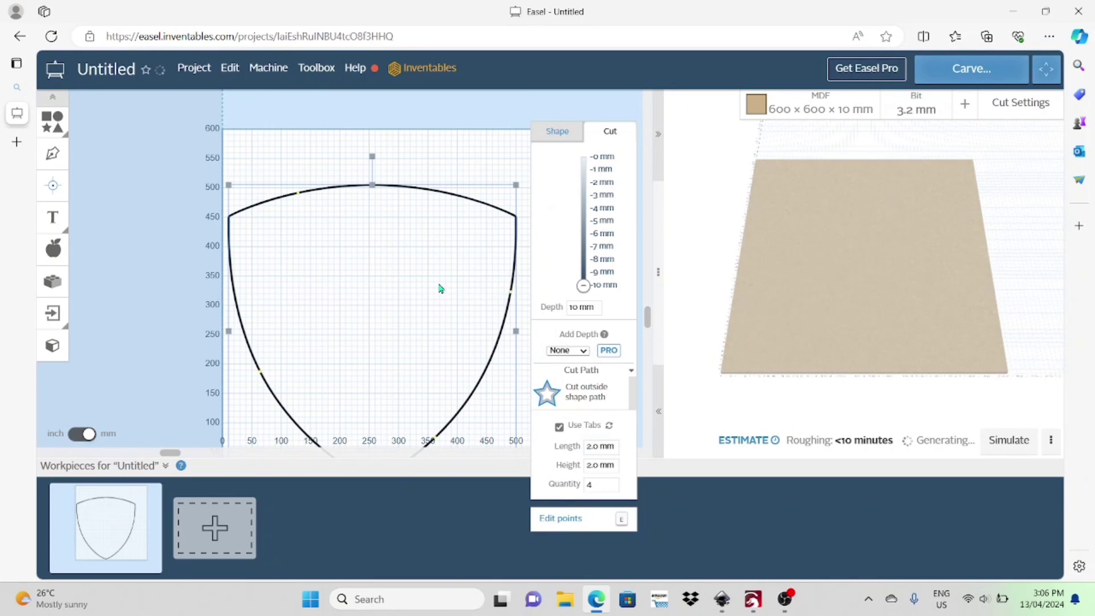
scroll(441, 287, down, 1)
drag(356, 292, 314, 278)
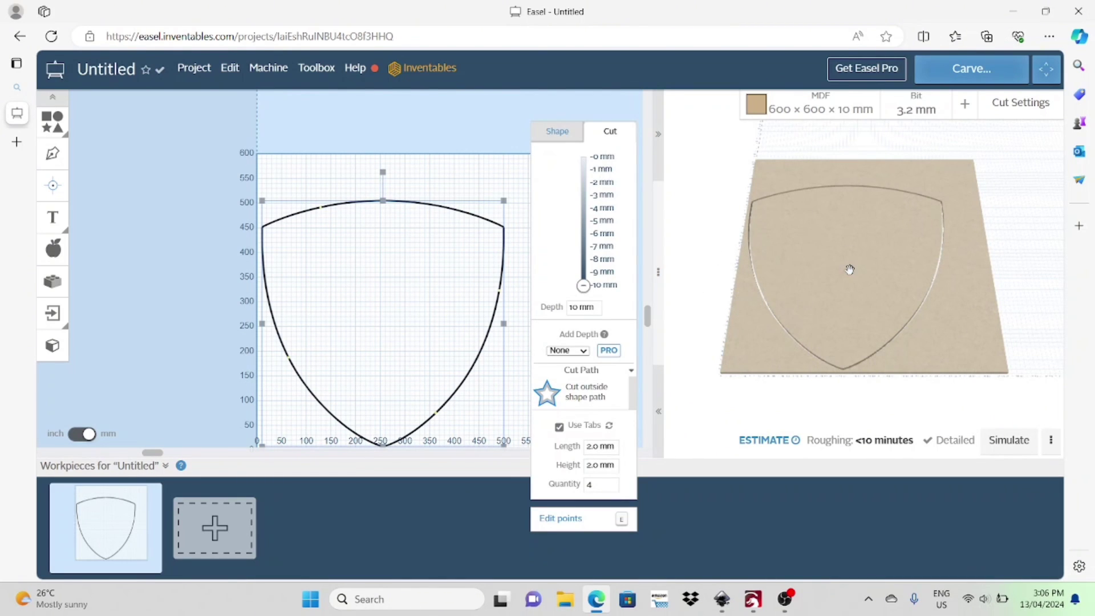